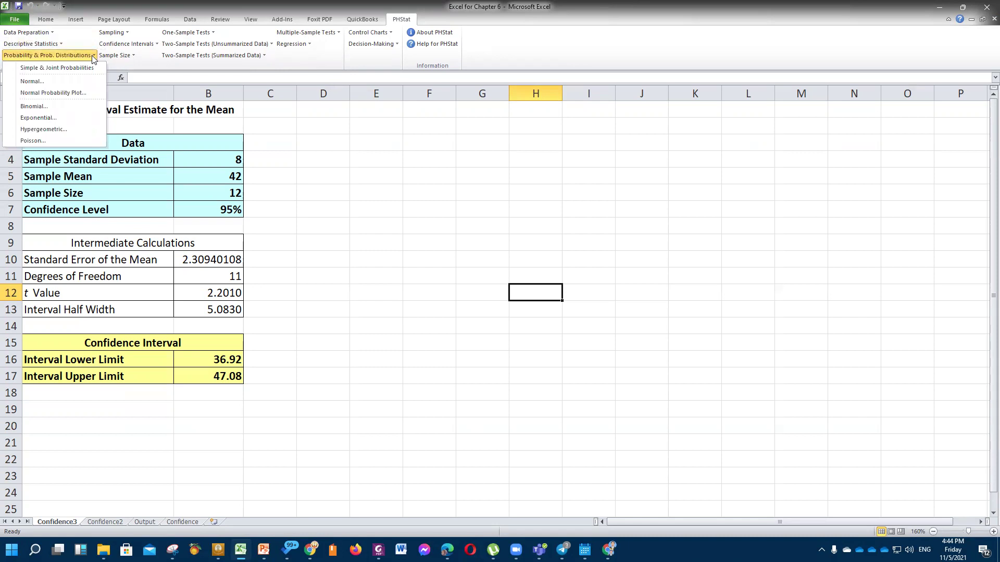
Step: Start PHStat's Normal probability calculation and set the mean to 25 and the standard deviation to 0.67, as on the "Using PHStat" slide
click(32, 81)
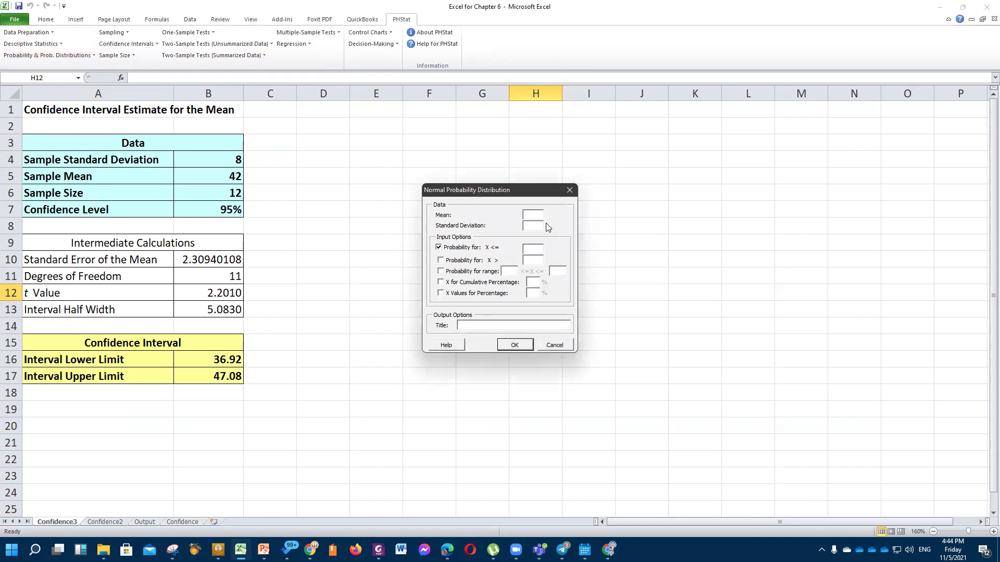
click(264, 549)
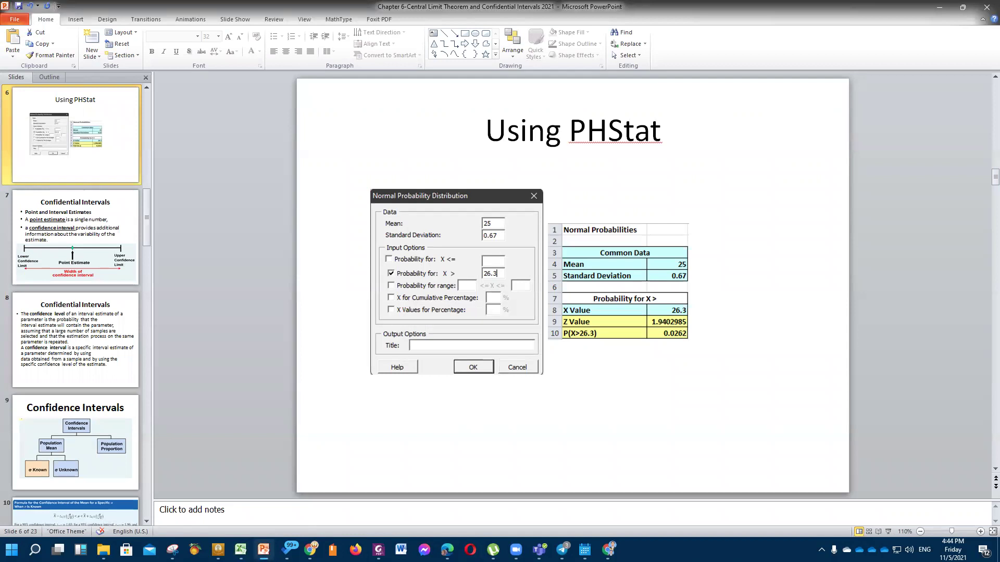
key(alt+Tab)
text(25)
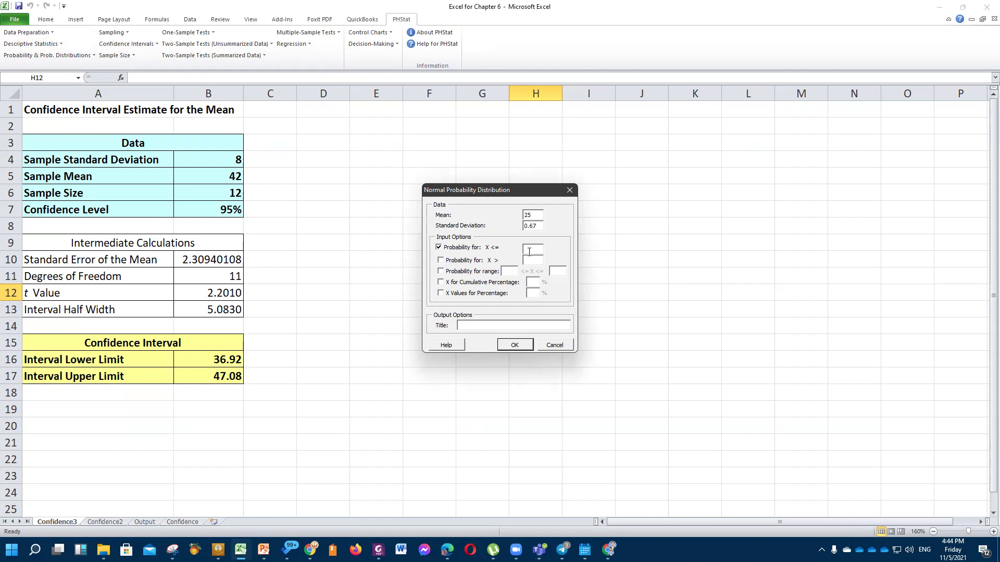
click(446, 248)
click(438, 247)
drag(507, 249, 454, 240)
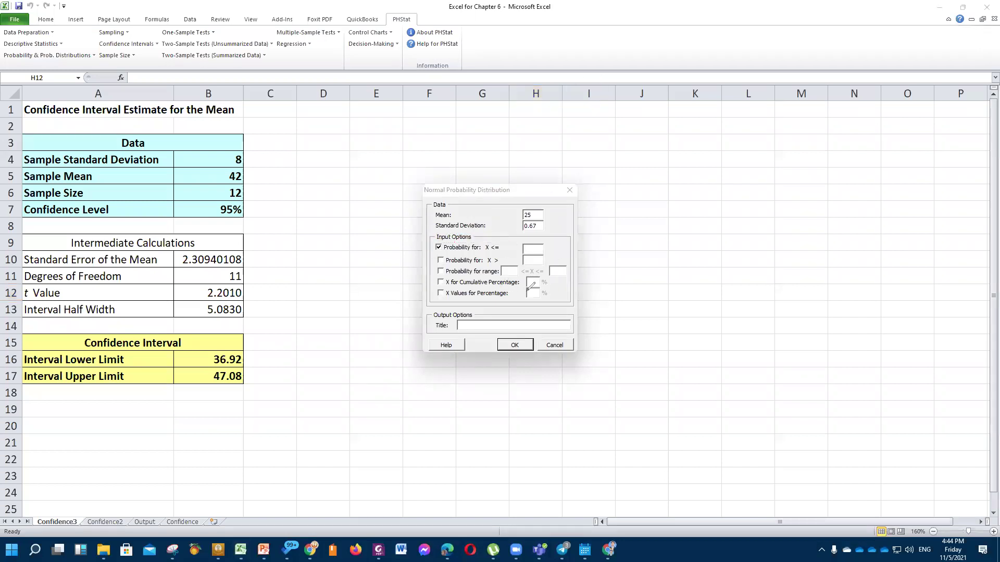
drag(442, 257, 456, 246)
drag(530, 255, 545, 243)
mouse_move(444, 240)
mouse_down()
mouse_move(432, 244)
mouse_move(456, 239)
mouse_move(442, 237)
mouse_move(432, 270)
mouse_move(450, 274)
mouse_up()
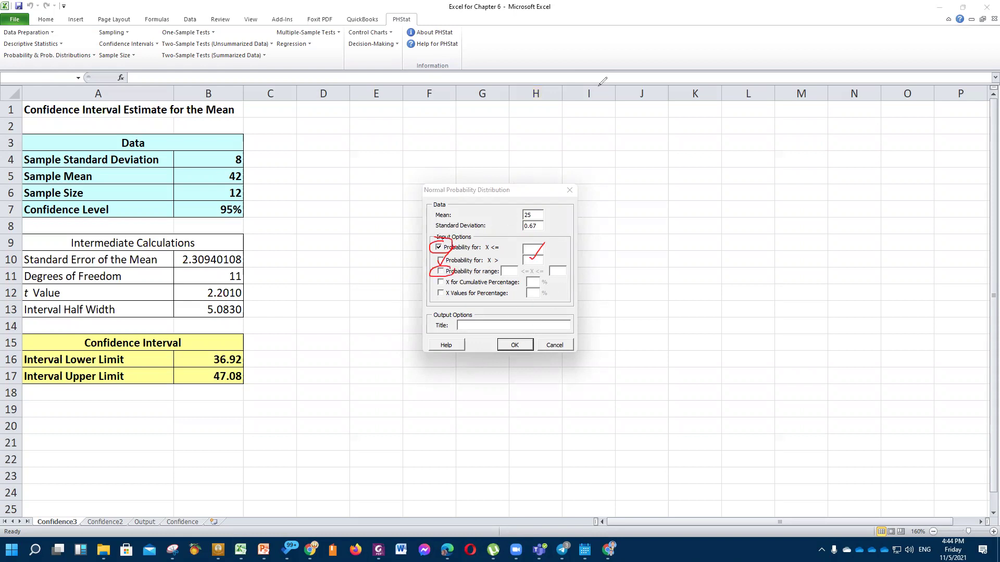
key(e)
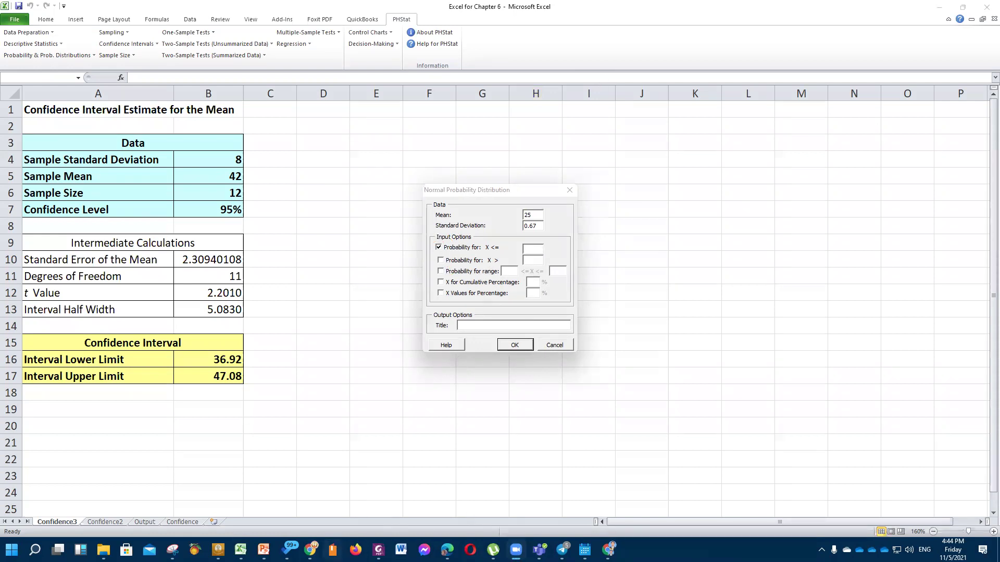
Step: Choose only the probability for X > with the value 26.3, following the slide, and generate the normal probabilities sheet
key(alt+Tab)
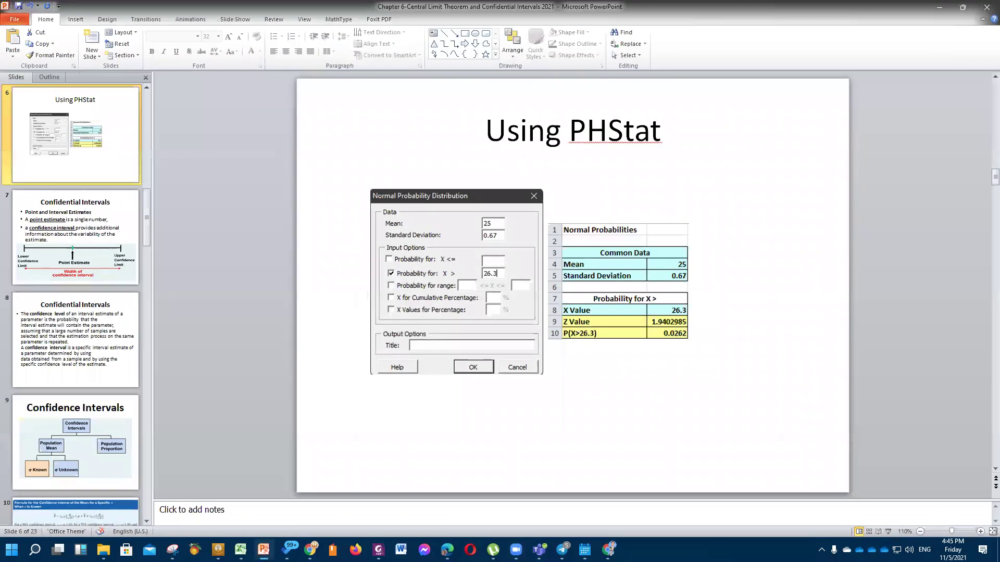
key(alt+Tab)
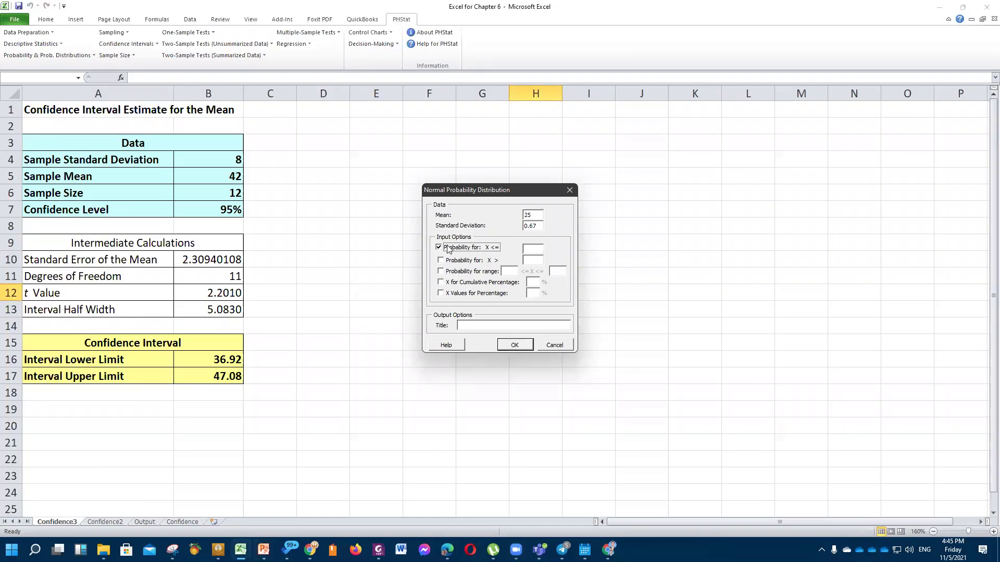
click(442, 260)
key(alt+Tab)
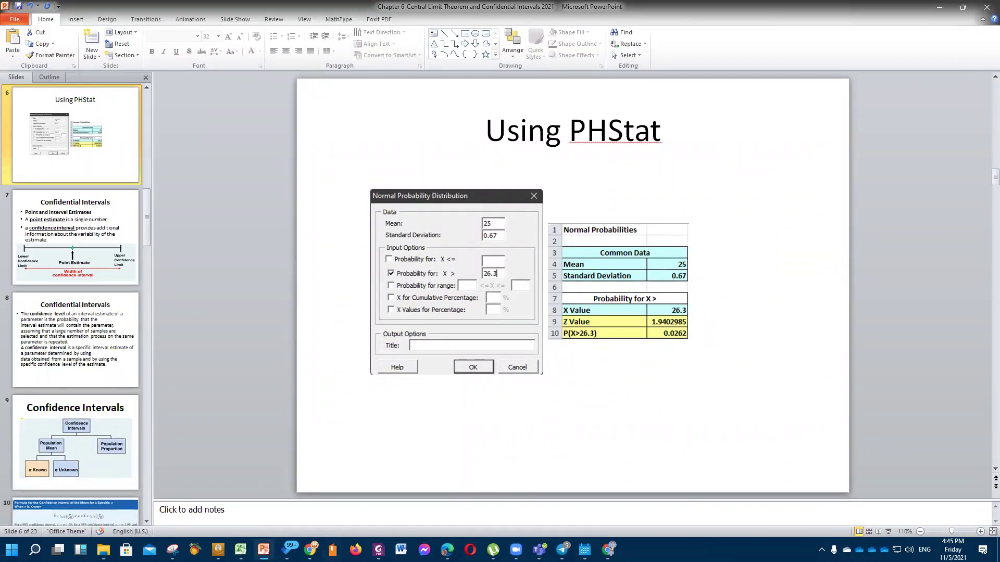
key(alt+Tab)
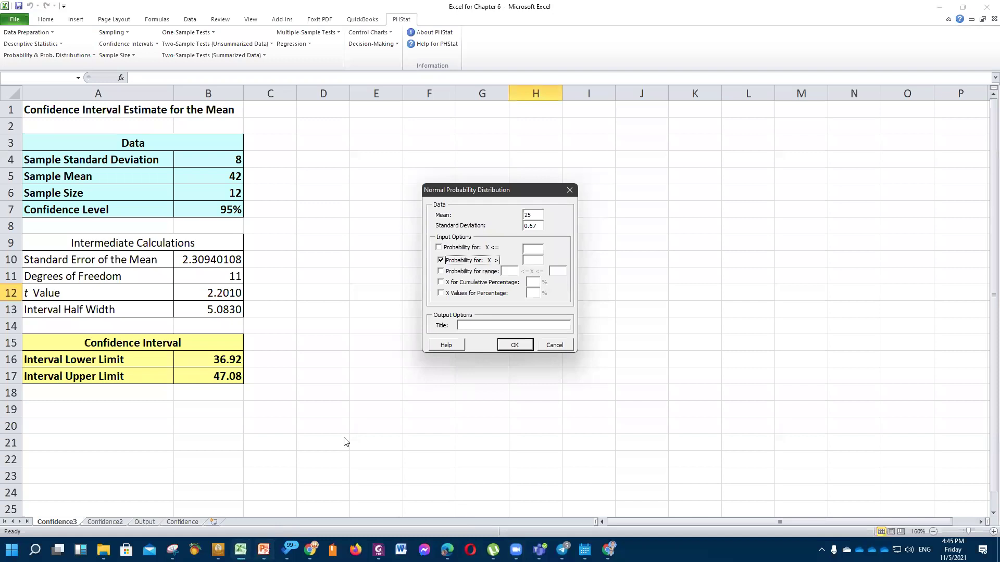
click(536, 260)
click(515, 347)
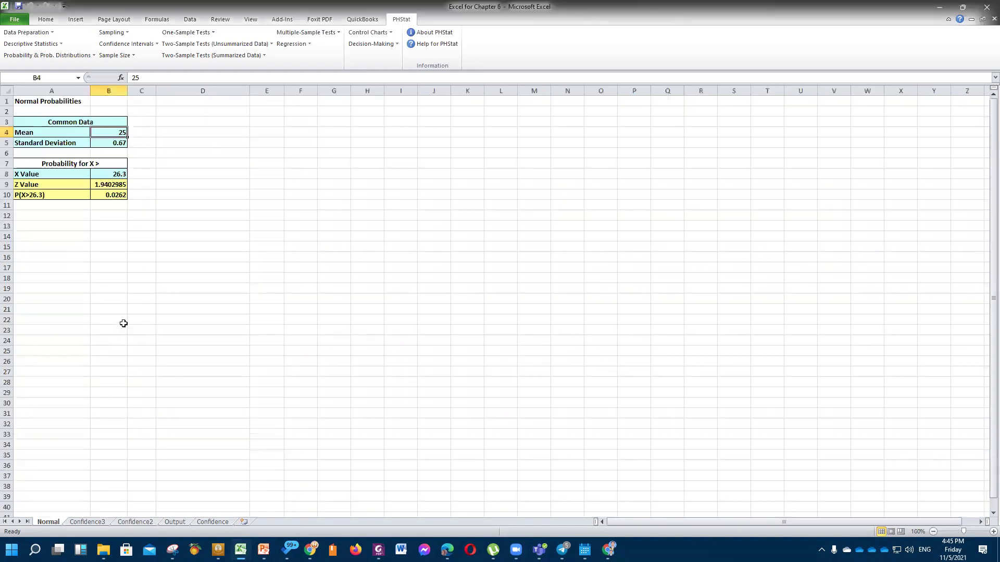
ctrl+scroll(124, 323, up, 4)
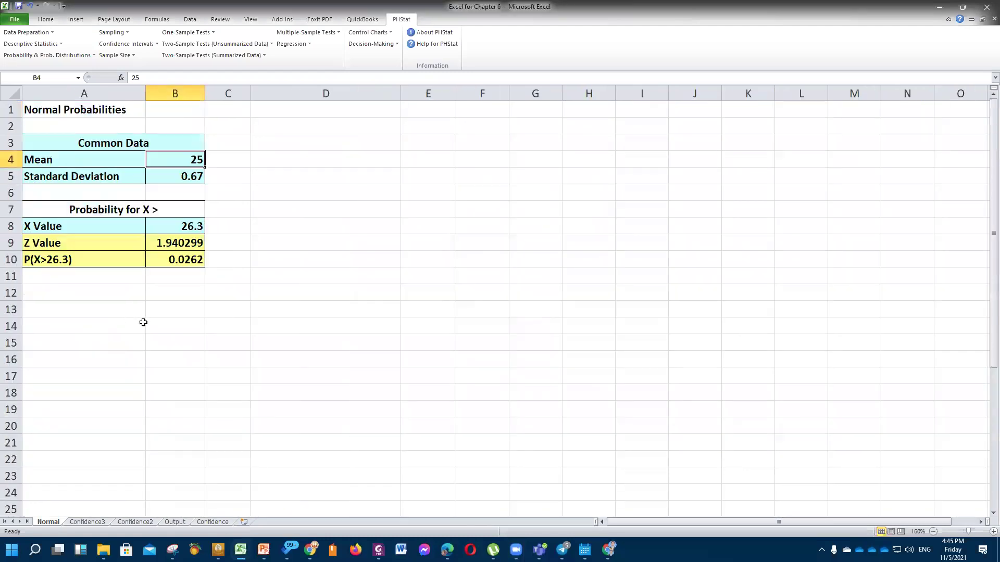
click(156, 304)
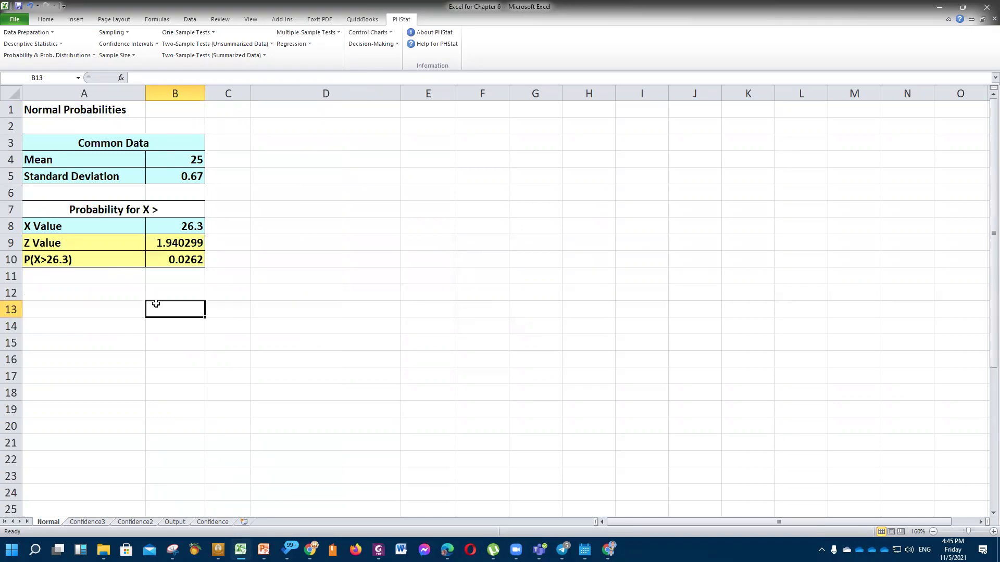
click(167, 280)
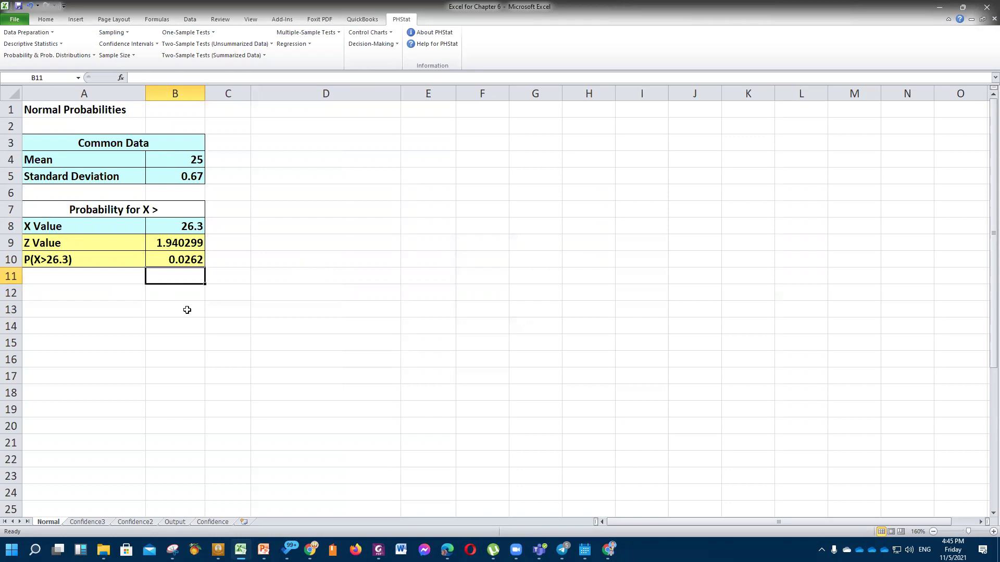
click(204, 325)
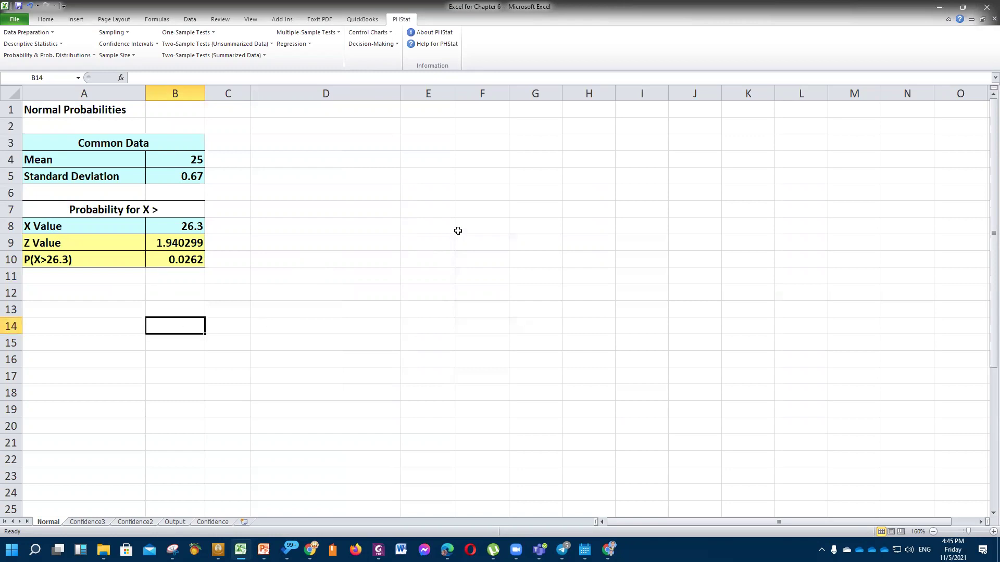
click(109, 289)
click(166, 310)
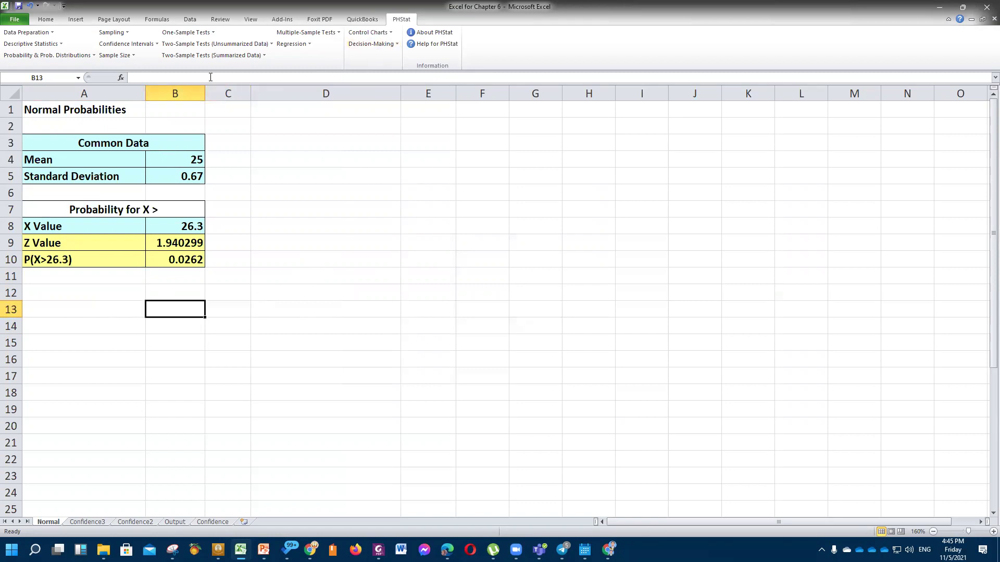
Step: Open MegaStat's Normal Distribution calculation from its Probability functions
click(201, 24)
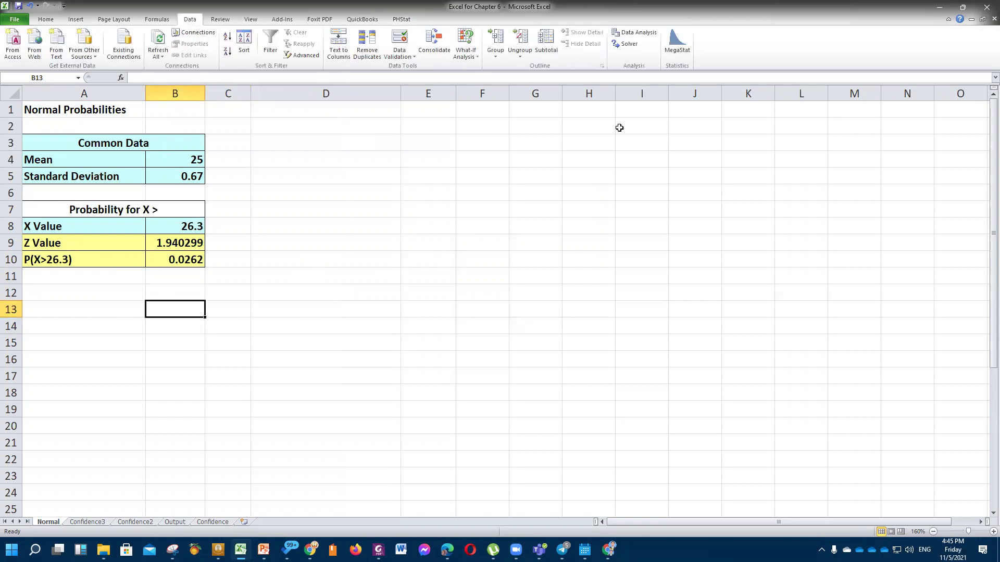
click(678, 46)
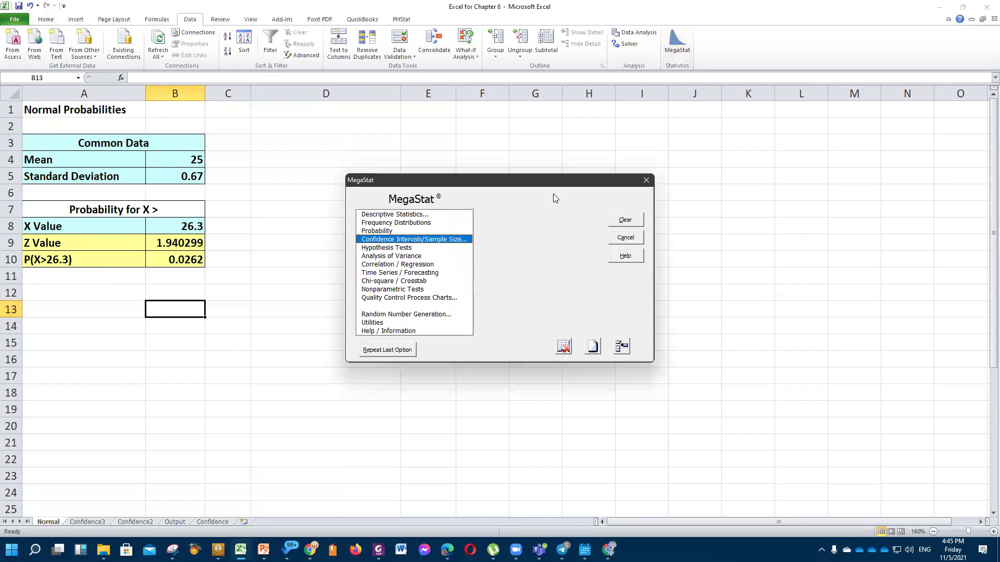
click(420, 231)
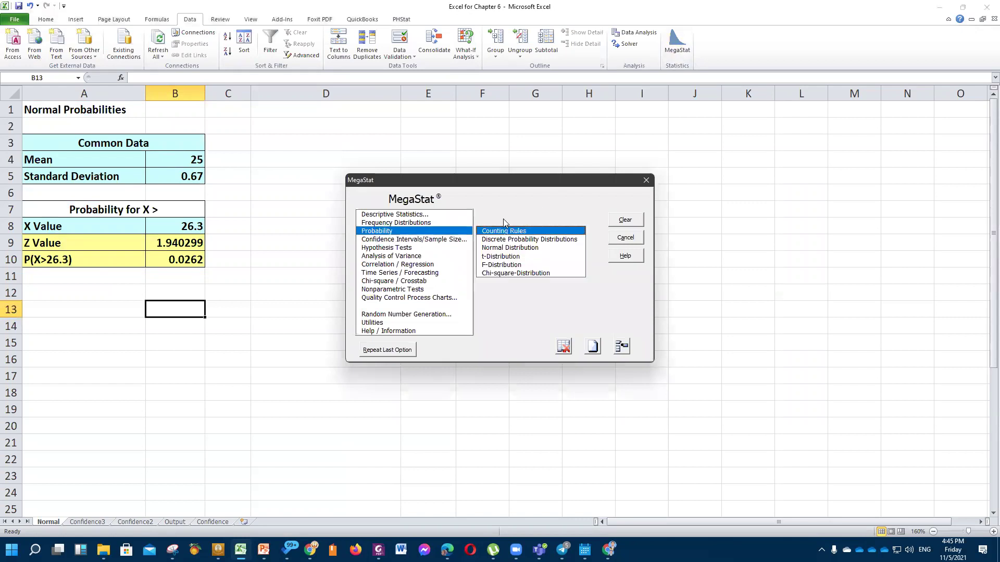
click(510, 248)
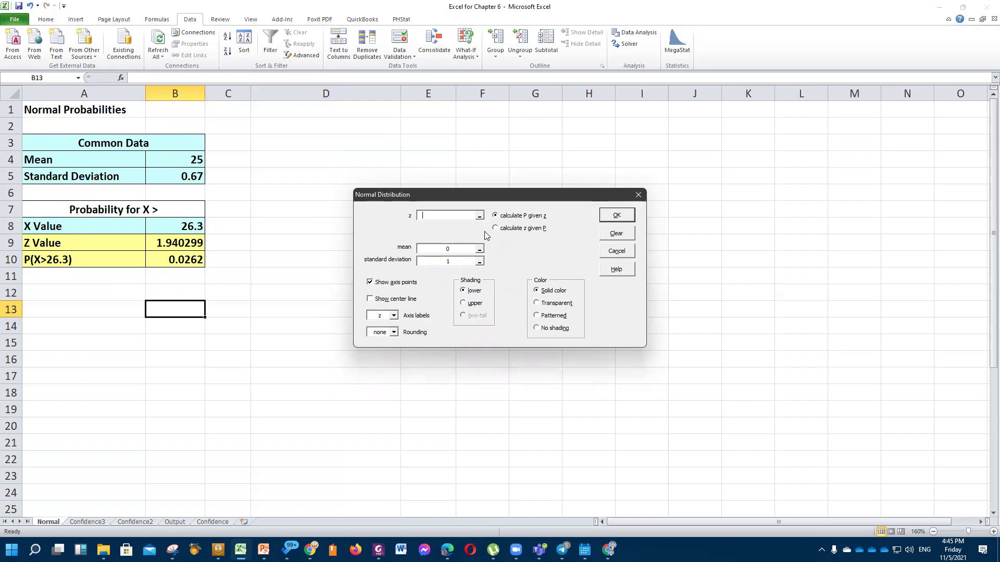
text(0.67)
double_click(448, 248)
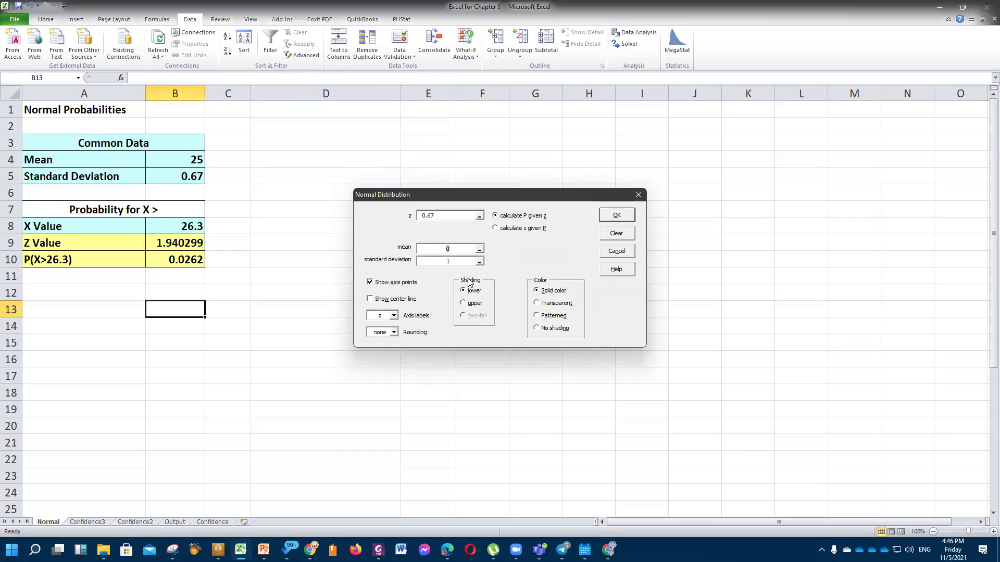
click(263, 549)
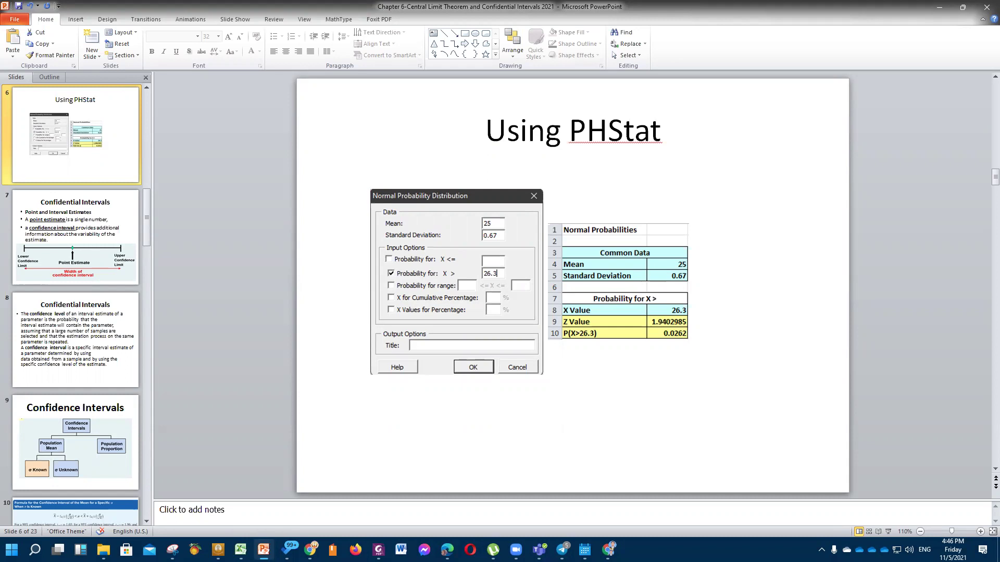
key(alt+Tab)
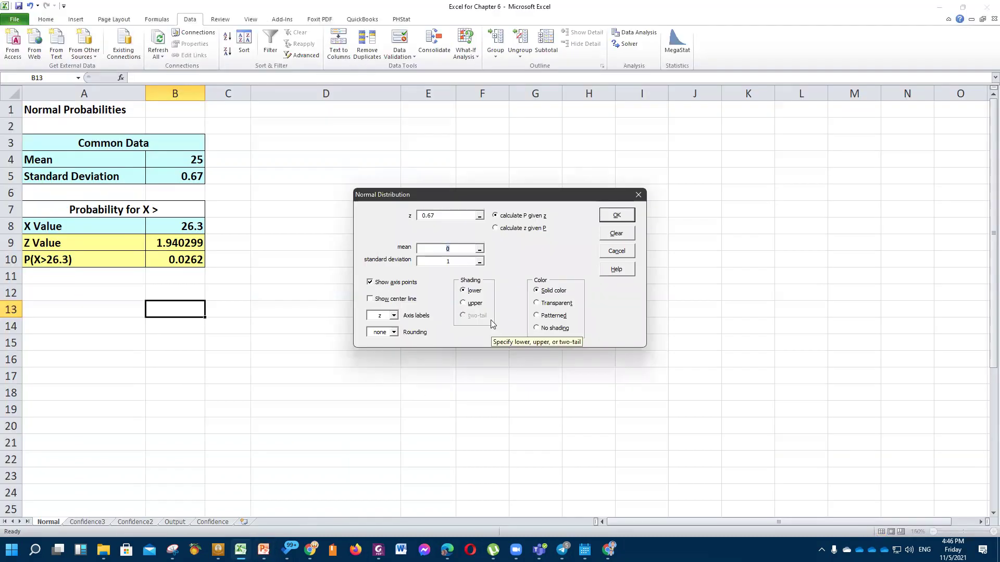
drag(456, 216, 415, 223)
key(BackSpace)
Step: Set the normal distribution's mean to 25 and its standard deviation to 0.67
click(439, 250)
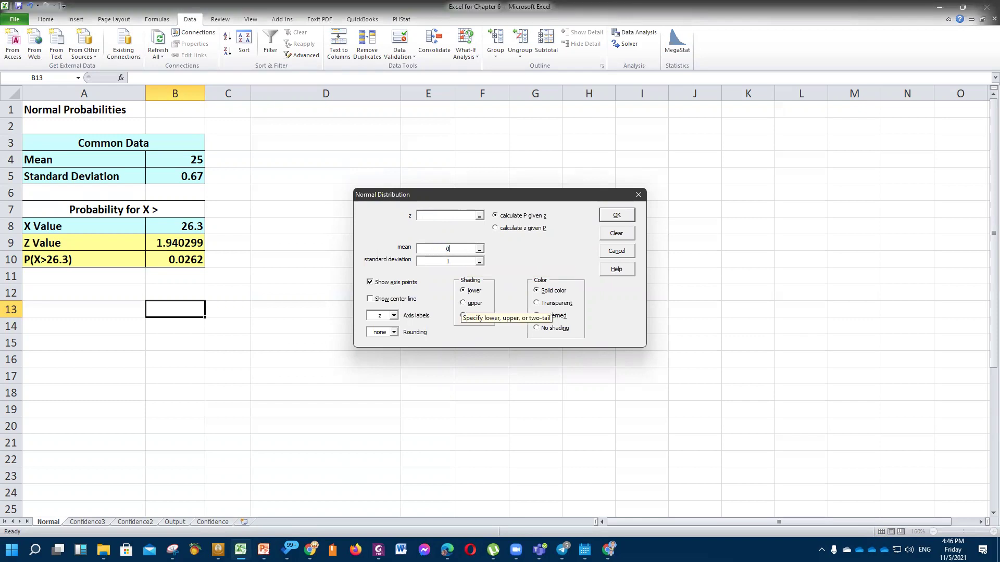
key(BackSpace)
double_click(446, 261)
text(0.67)
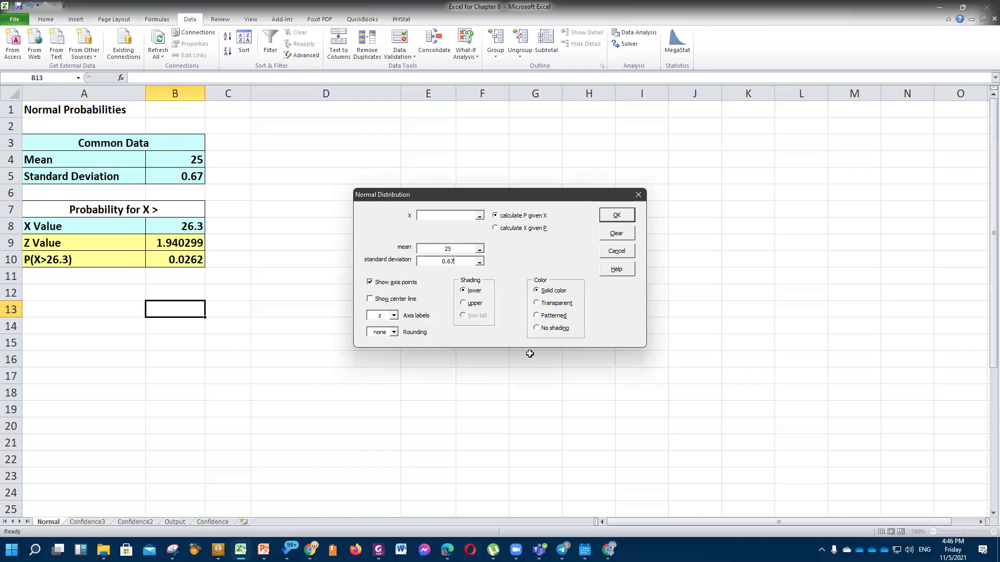
Step: Label the axis with X, shade the upper area, set X to 26.3, and generate the normal distribution output
click(395, 318)
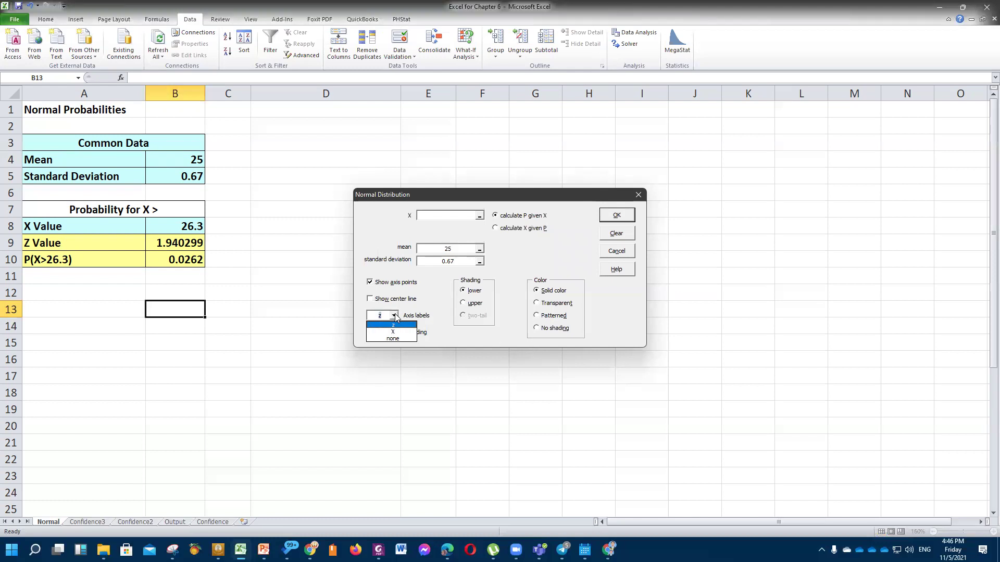
click(380, 336)
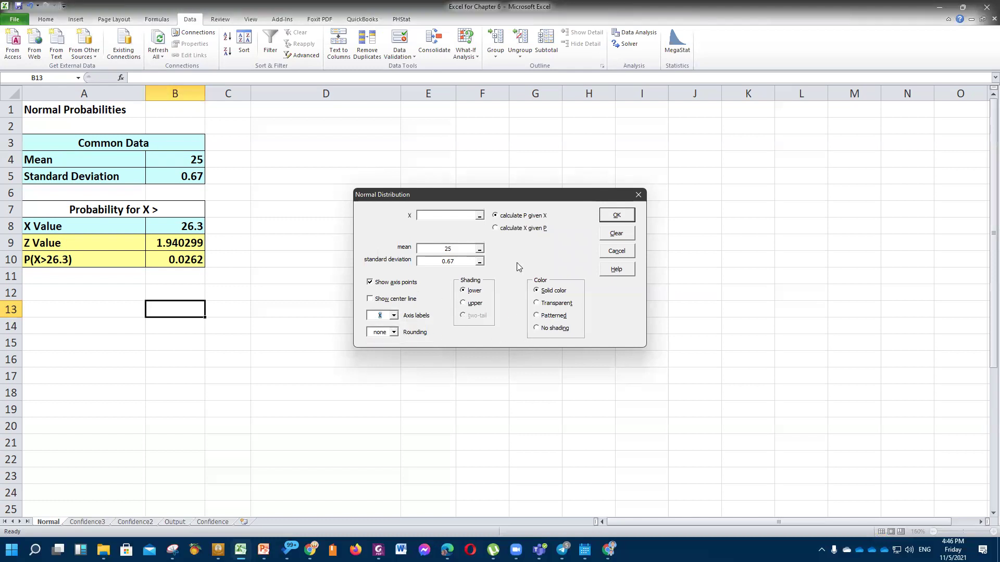
click(473, 303)
click(435, 218)
click(617, 216)
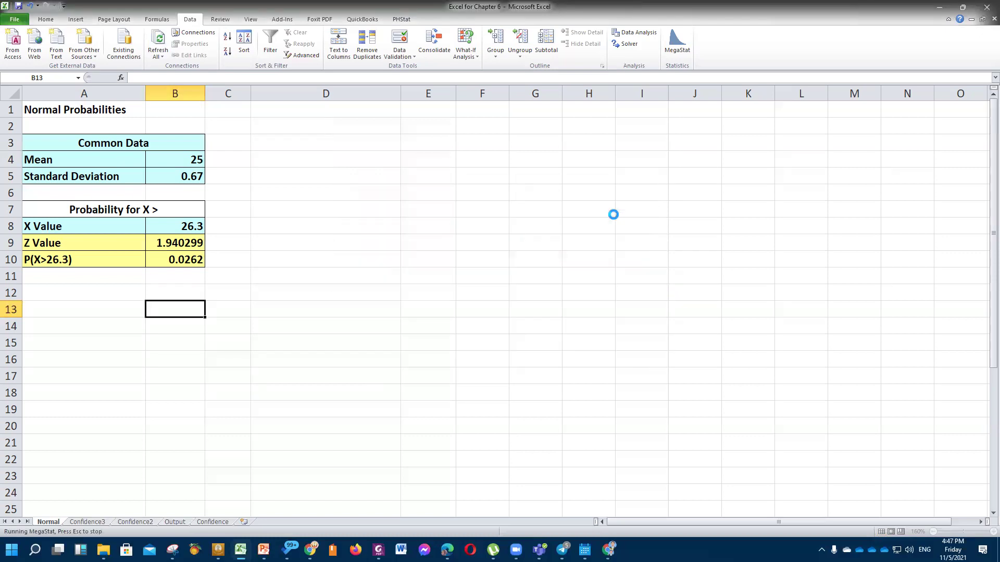
Step: Fill the P(upper) value cell D38 below the normal curve with yellow
scroll(513, 308, up, 8)
scroll(511, 308, down, 3)
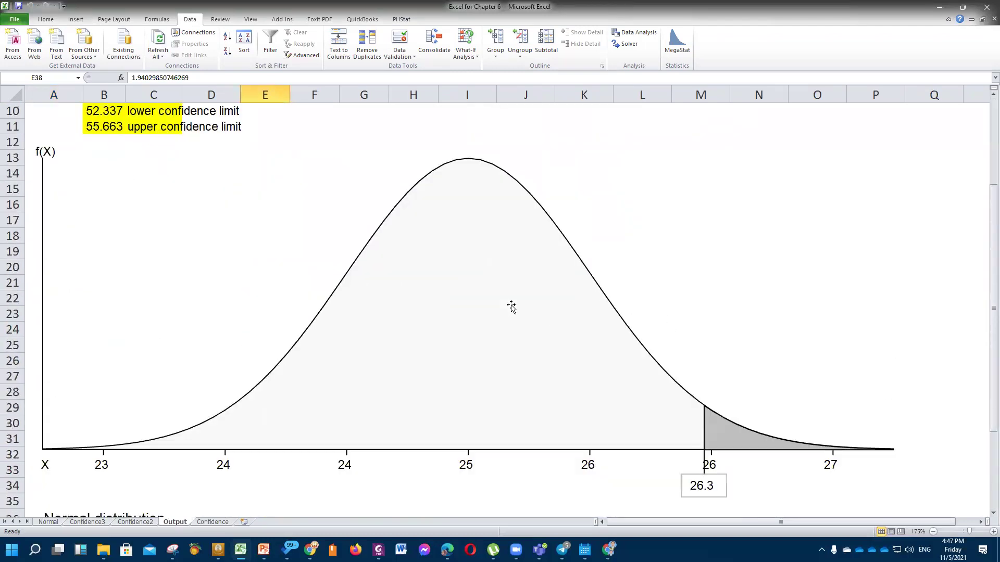
scroll(534, 304, down, 2)
scroll(568, 302, down, 4)
click(334, 381)
click(176, 341)
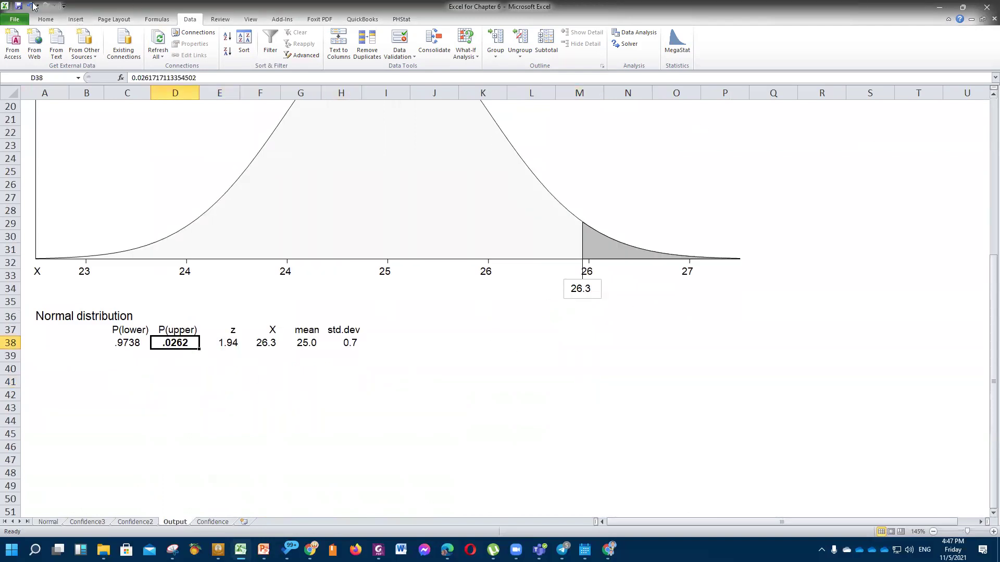
click(52, 21)
click(157, 51)
click(250, 404)
click(175, 342)
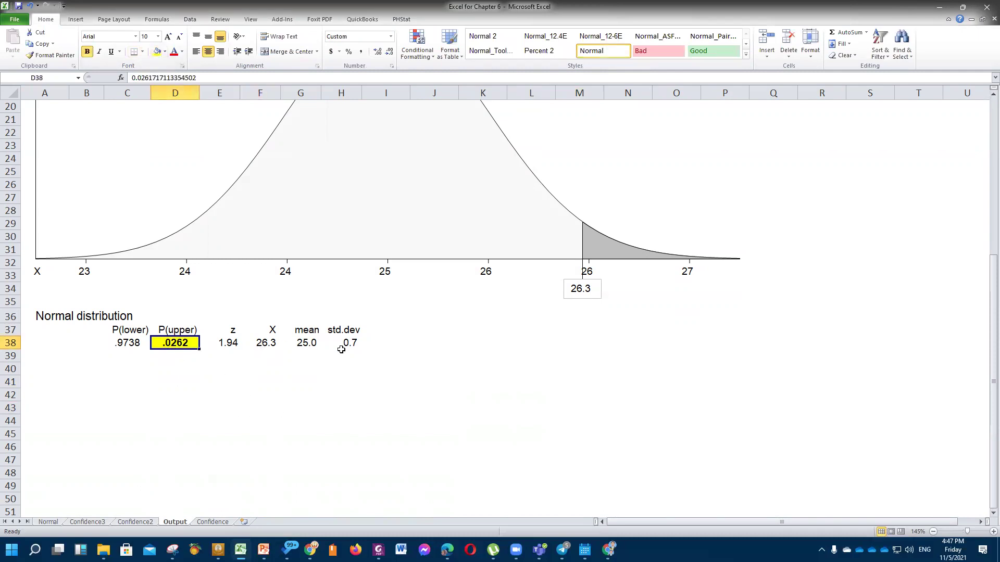
scroll(395, 354, up, 3)
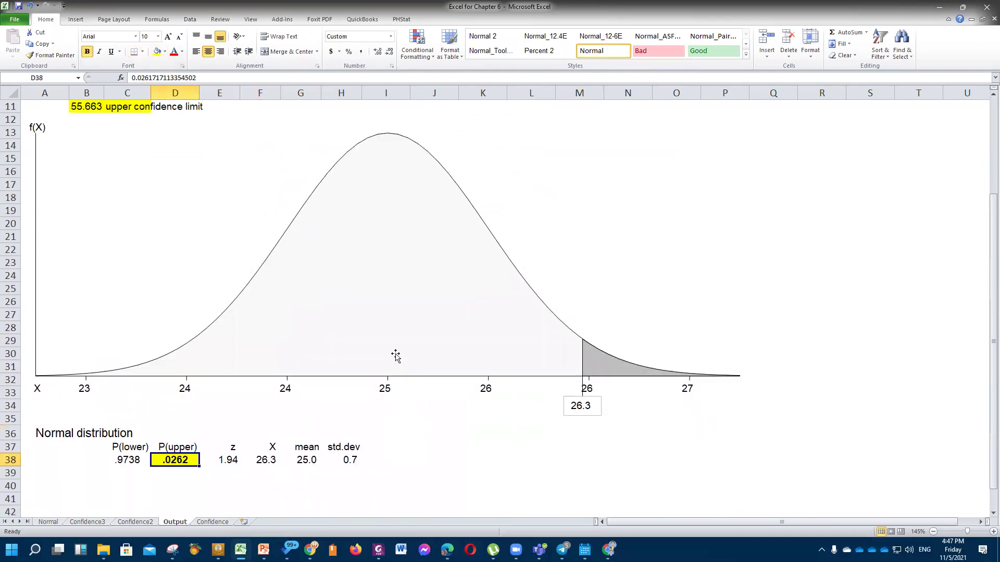
ctrl+scroll(396, 356, down, 1)
scroll(395, 356, down, 3)
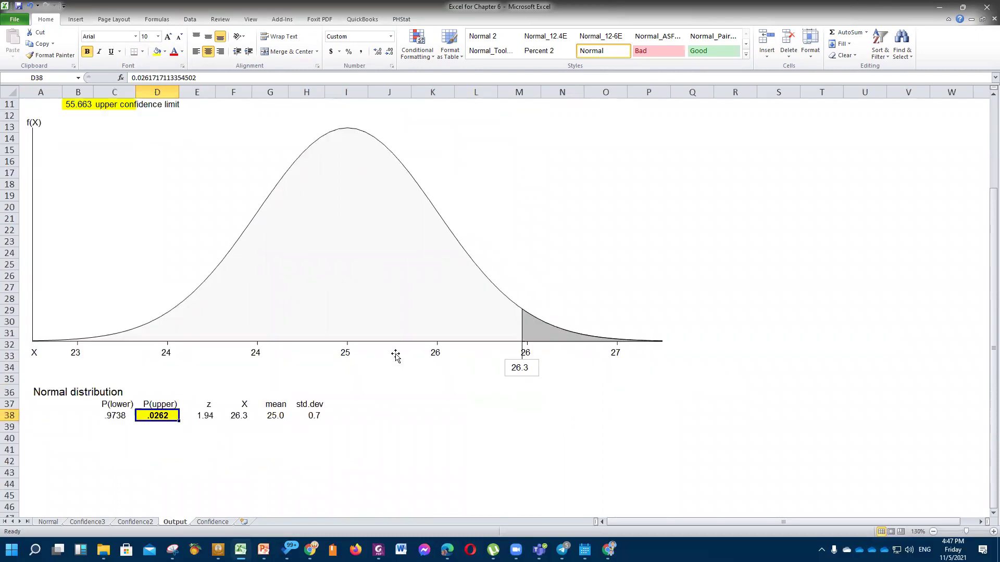
click(443, 356)
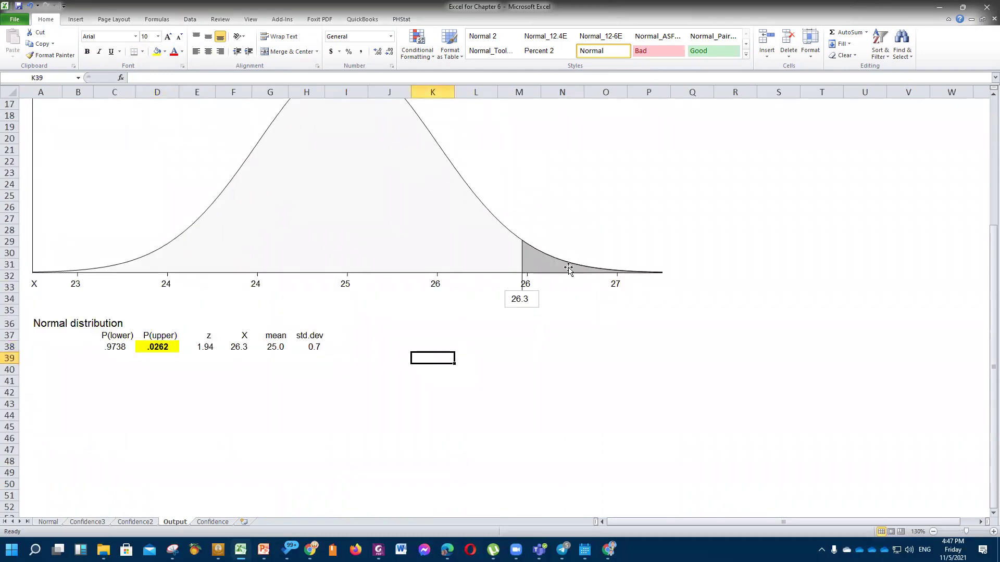
click(271, 381)
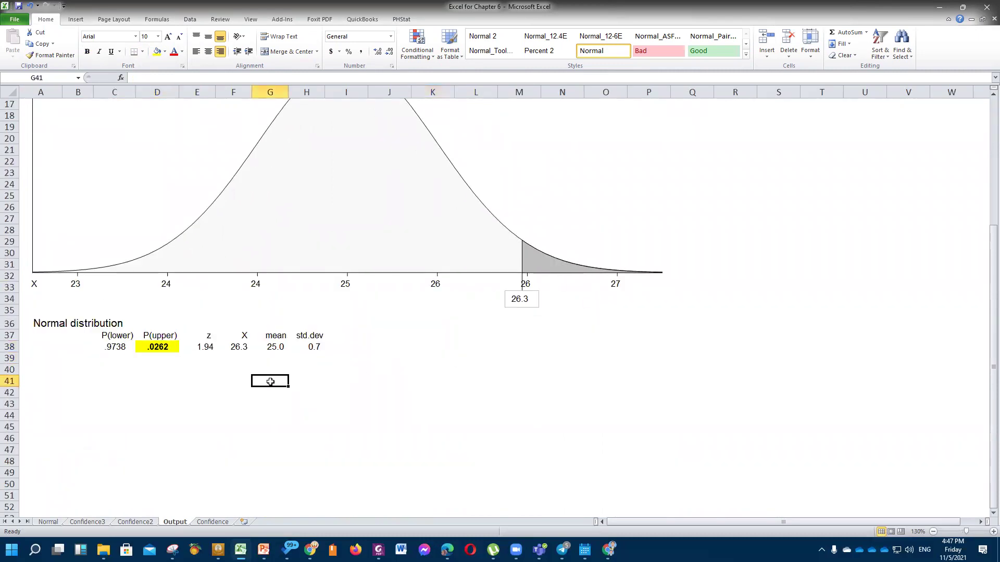
Step: Switch to the Chapter 6 PowerPoint presentation and show slide 7 on point and interval estimates
scroll(270, 382, up, 1)
scroll(326, 344, up, 2)
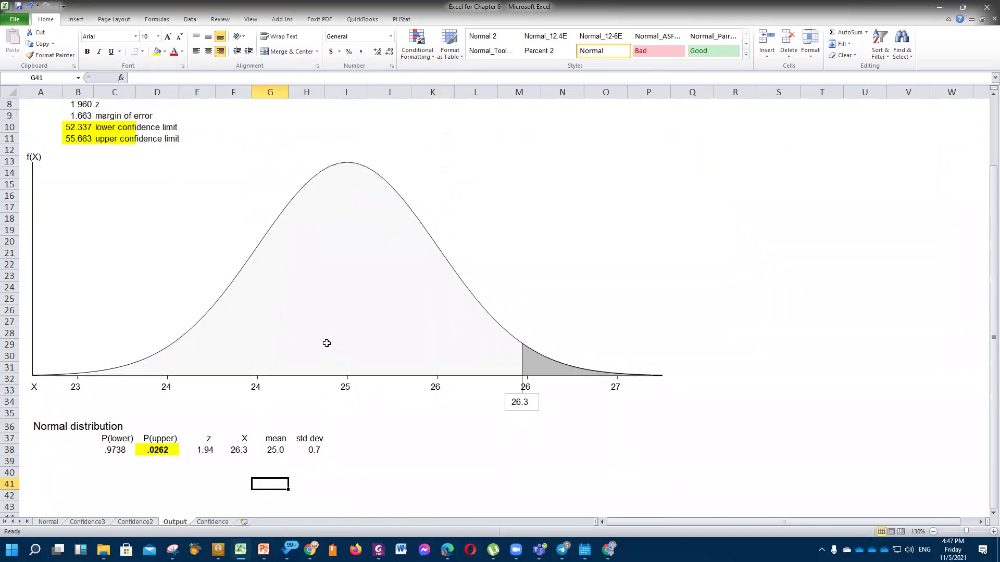
scroll(435, 363, down, 1)
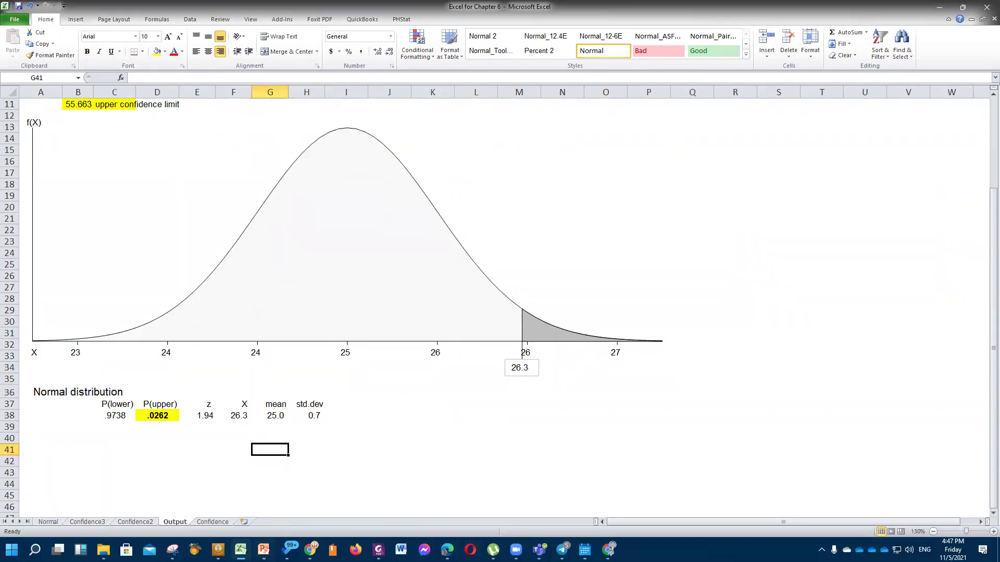
click(263, 550)
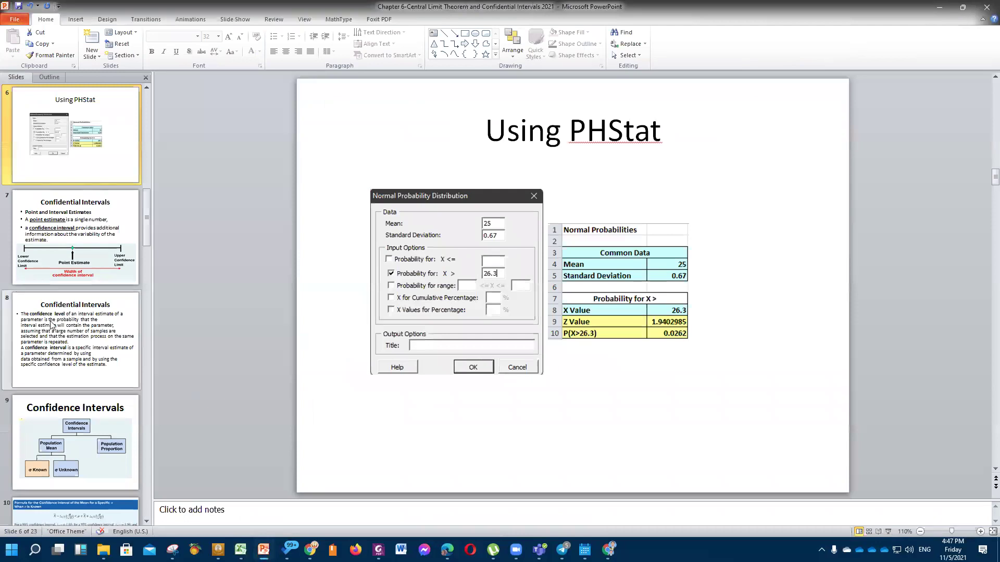
scroll(105, 334, up, 2)
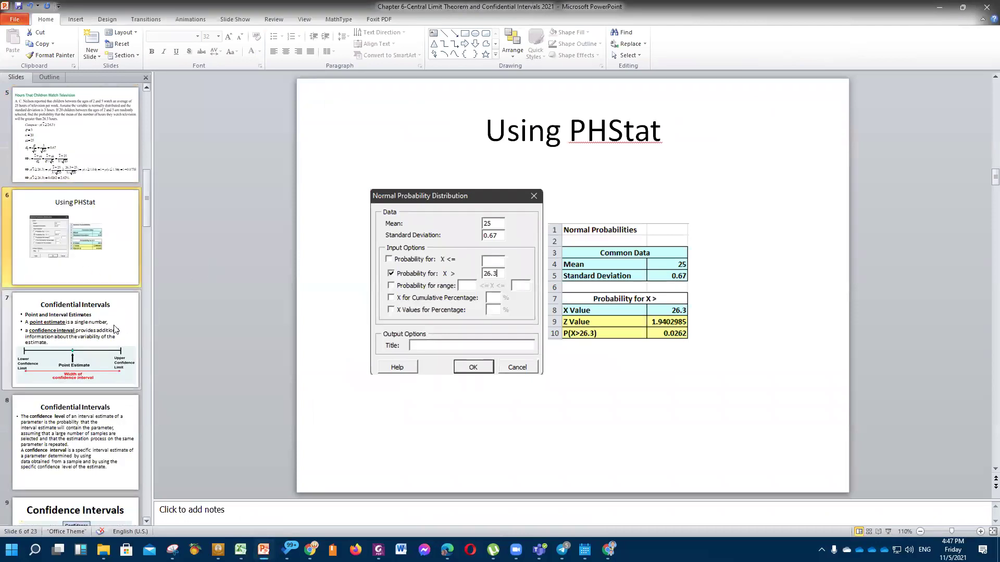
click(102, 344)
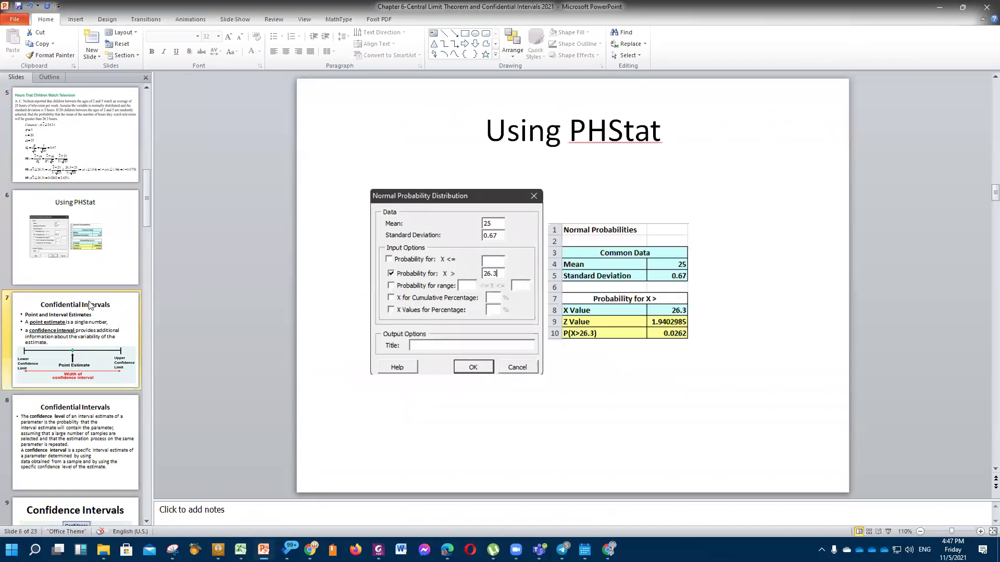
click(90, 305)
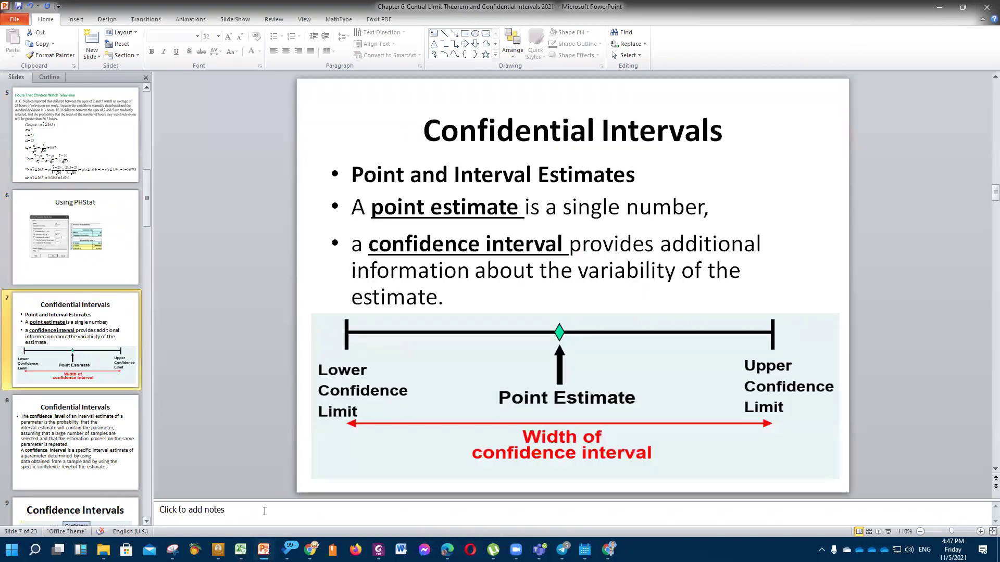
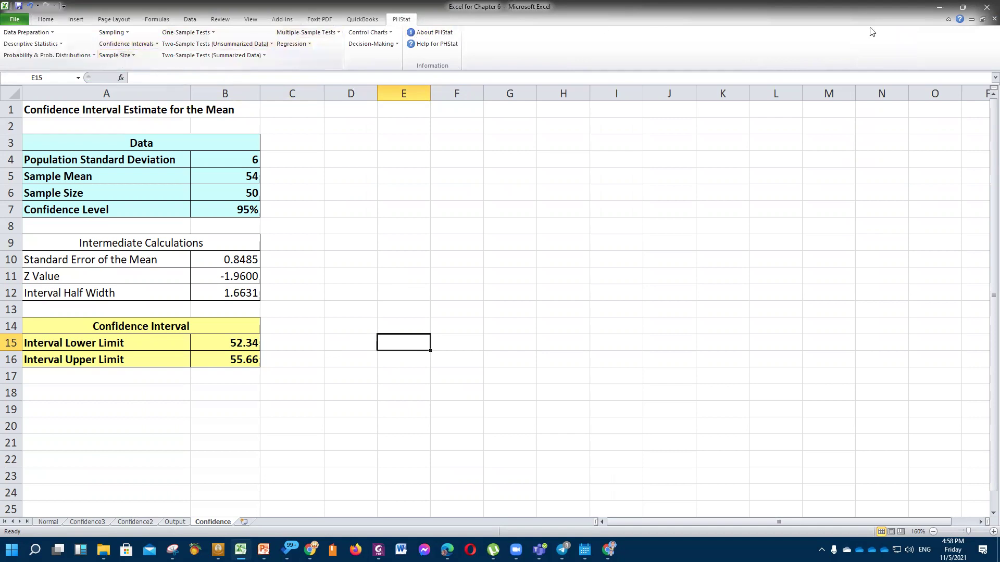
Step: Open PHStat's confidence interval estimate for the mean with sigma known
mouse_move(107, 33)
mouse_down()
mouse_move(102, 40)
mouse_move(153, 51)
mouse_move(167, 33)
mouse_move(99, 39)
mouse_move(130, 53)
mouse_move(164, 49)
mouse_up()
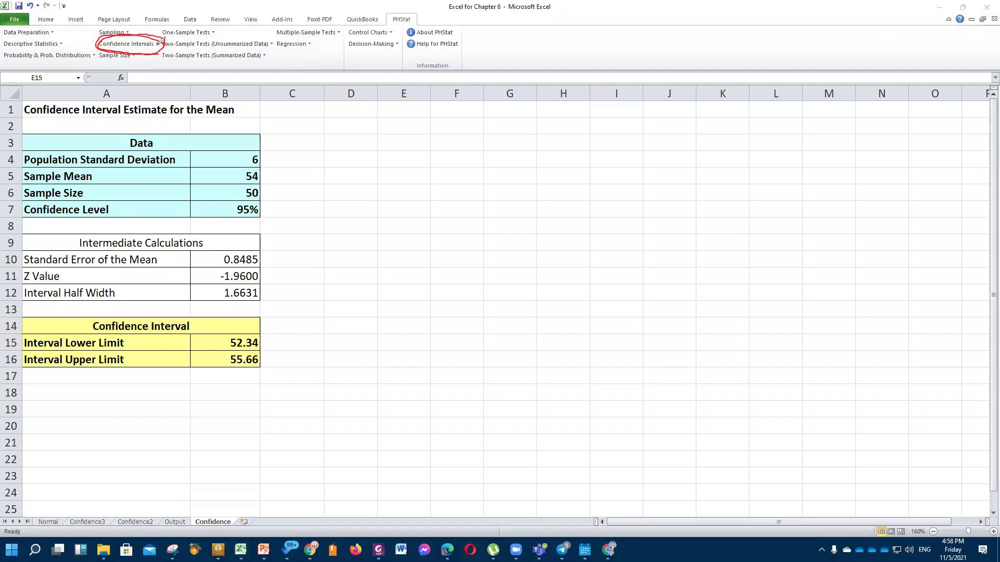
key(Escape)
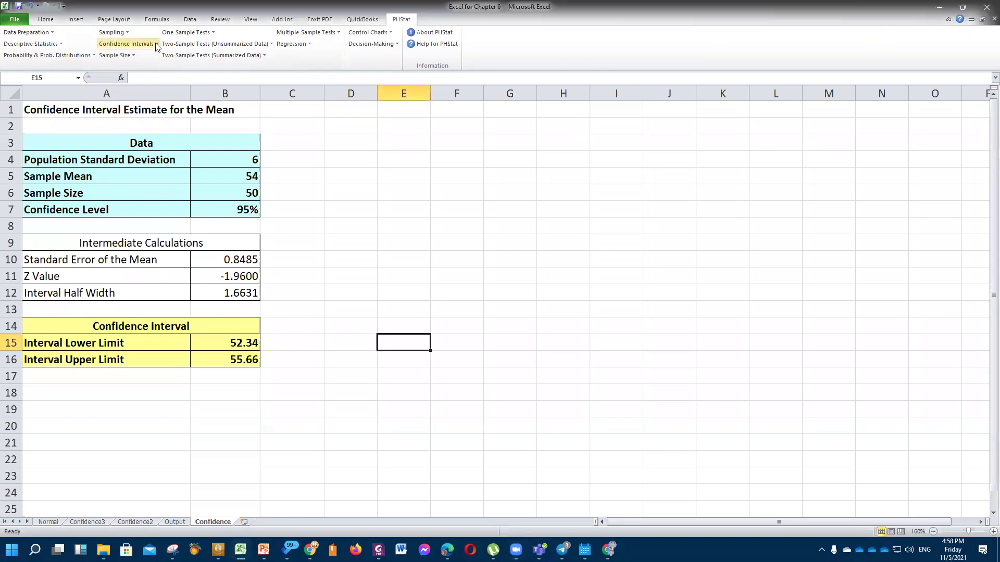
click(156, 47)
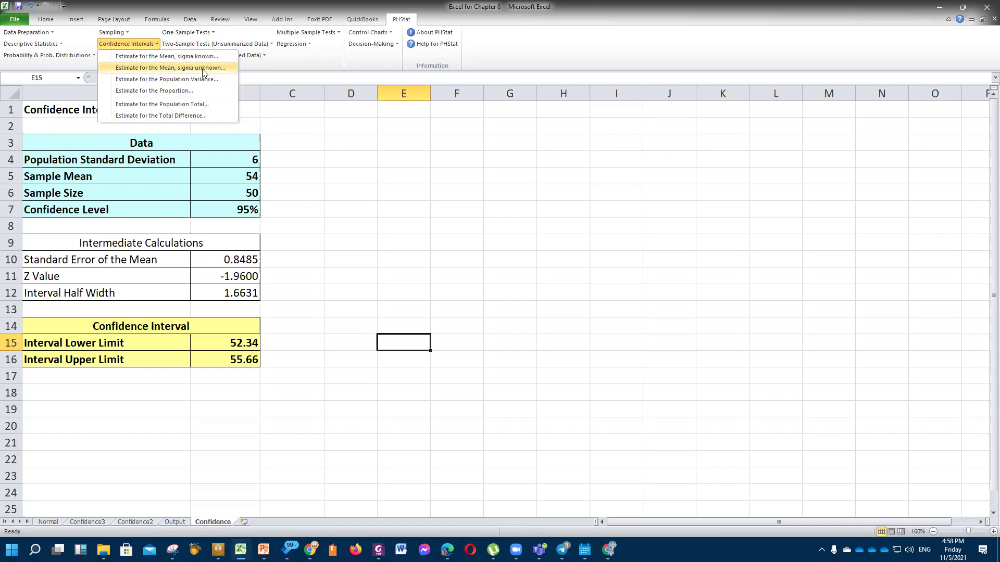
click(173, 57)
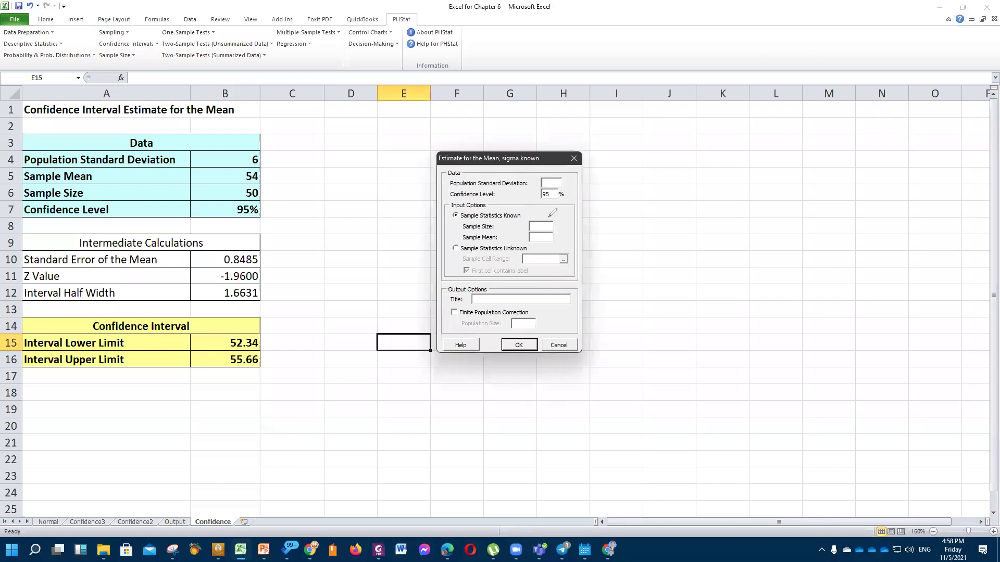
drag(575, 182, 594, 168)
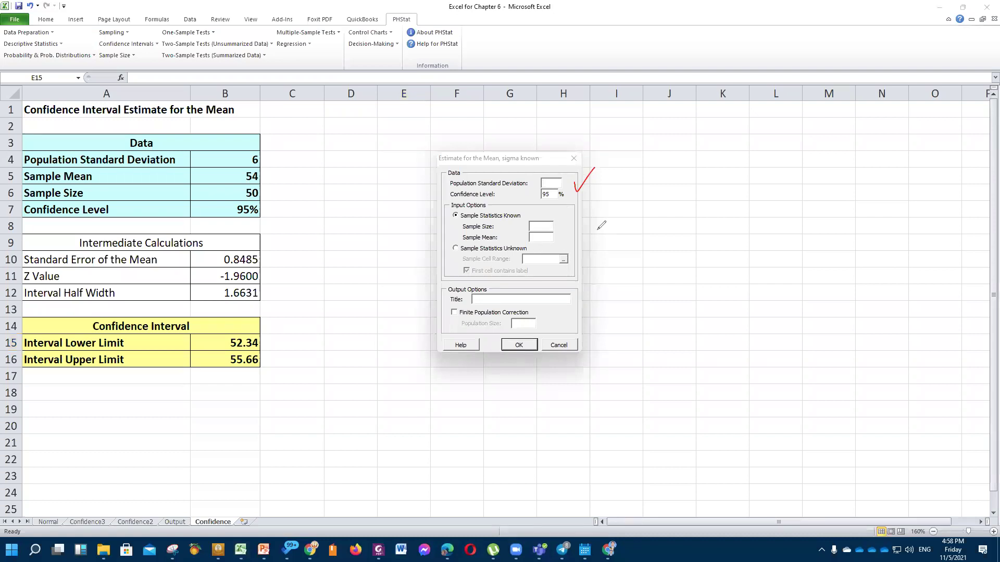
mouse_move(558, 224)
mouse_down()
mouse_move(575, 211)
mouse_move(575, 220)
mouse_move(538, 189)
mouse_move(552, 203)
mouse_move(571, 192)
mouse_move(548, 185)
mouse_up()
mouse_move(667, 182)
mouse_down()
mouse_move(655, 222)
mouse_move(670, 209)
mouse_up()
click(677, 183)
mouse_move(717, 187)
mouse_down()
mouse_move(681, 214)
mouse_move(698, 194)
mouse_move(698, 214)
mouse_move(705, 202)
mouse_up()
mouse_move(796, 181)
mouse_down()
mouse_move(777, 180)
mouse_move(795, 209)
mouse_move(768, 207)
mouse_move(831, 180)
mouse_move(830, 209)
mouse_move(798, 221)
mouse_up()
mouse_move(865, 180)
mouse_down()
mouse_move(841, 222)
mouse_move(844, 198)
mouse_move(853, 211)
mouse_up()
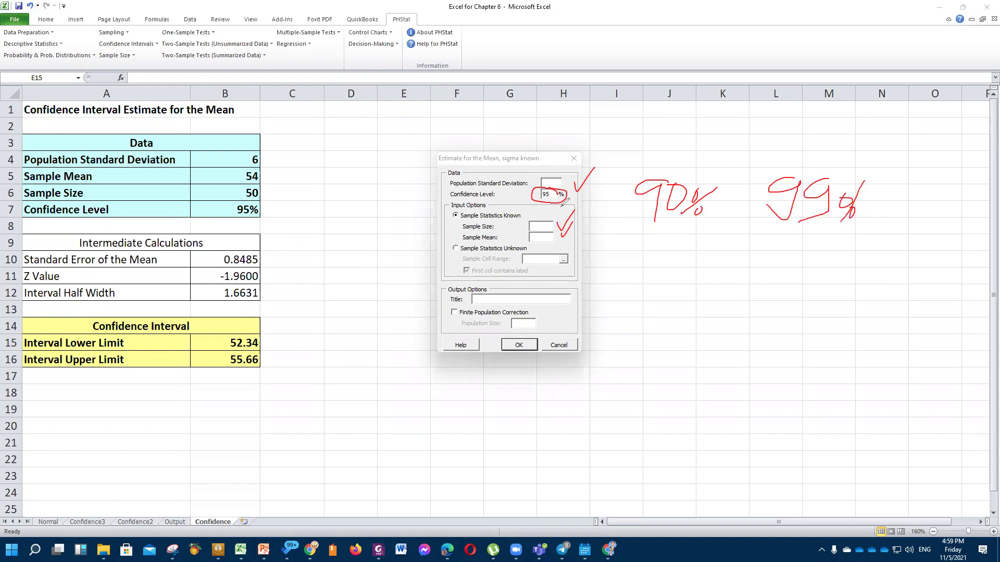
mouse_move(675, 242)
mouse_down()
mouse_move(654, 258)
mouse_move(667, 299)
mouse_move(693, 267)
mouse_move(692, 276)
mouse_up()
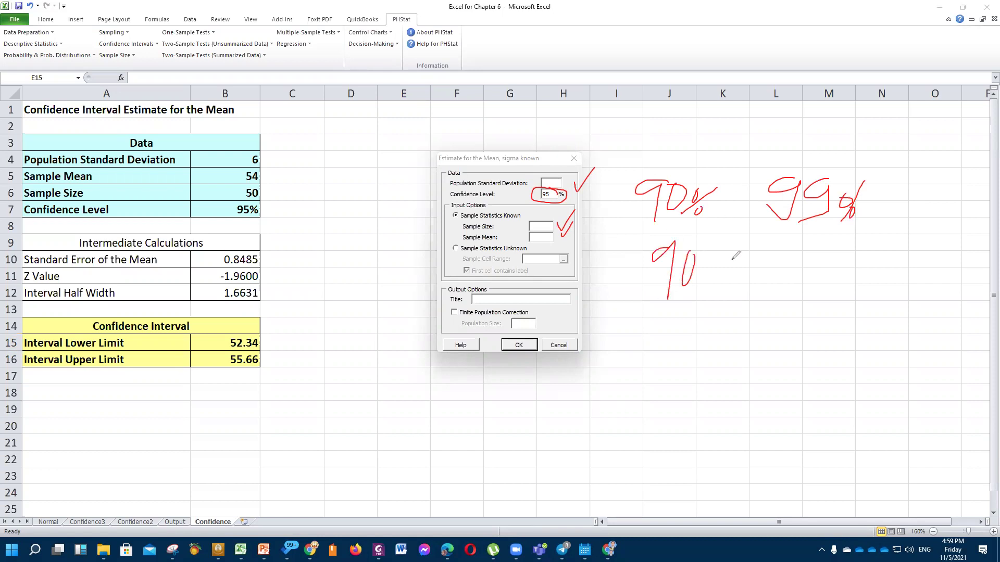
mouse_move(819, 246)
mouse_down()
mouse_move(776, 293)
mouse_move(843, 244)
mouse_move(830, 289)
mouse_up()
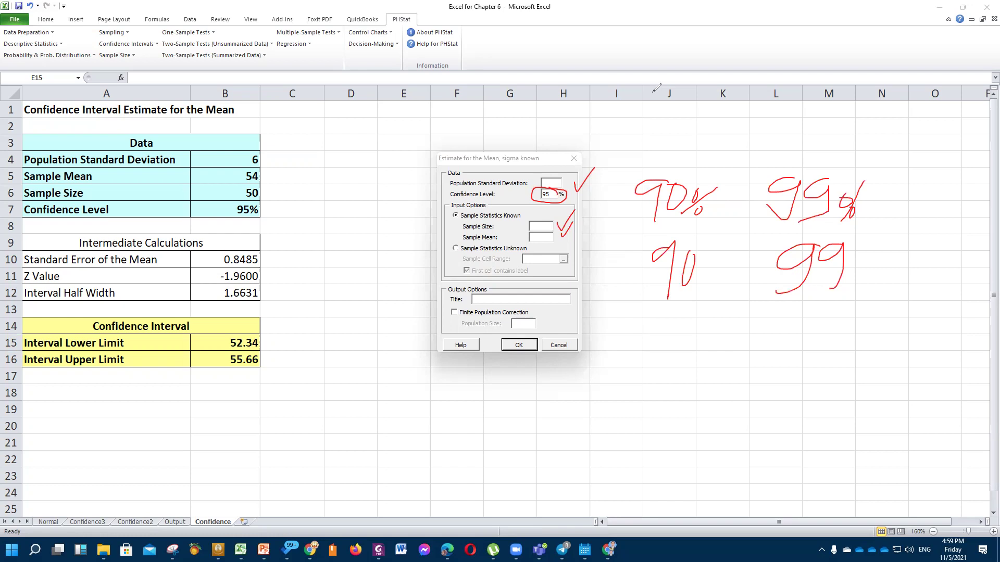
key(Escape)
Step: Set the population standard deviation to 6, sample size to 50 and sample mean to 54, and generate the 95% confidence interval estimate
click(559, 183)
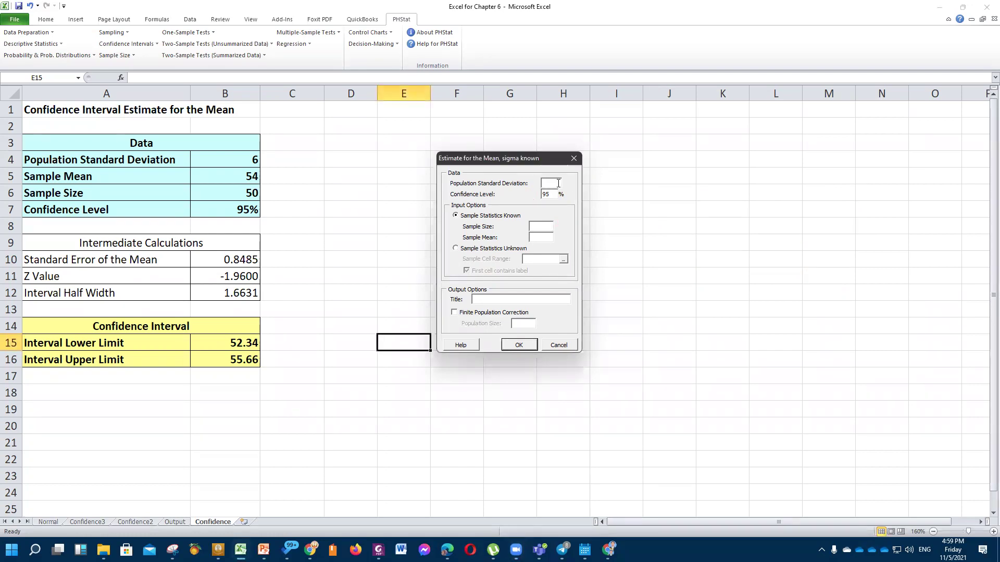
text(65)
text(54)
click(519, 345)
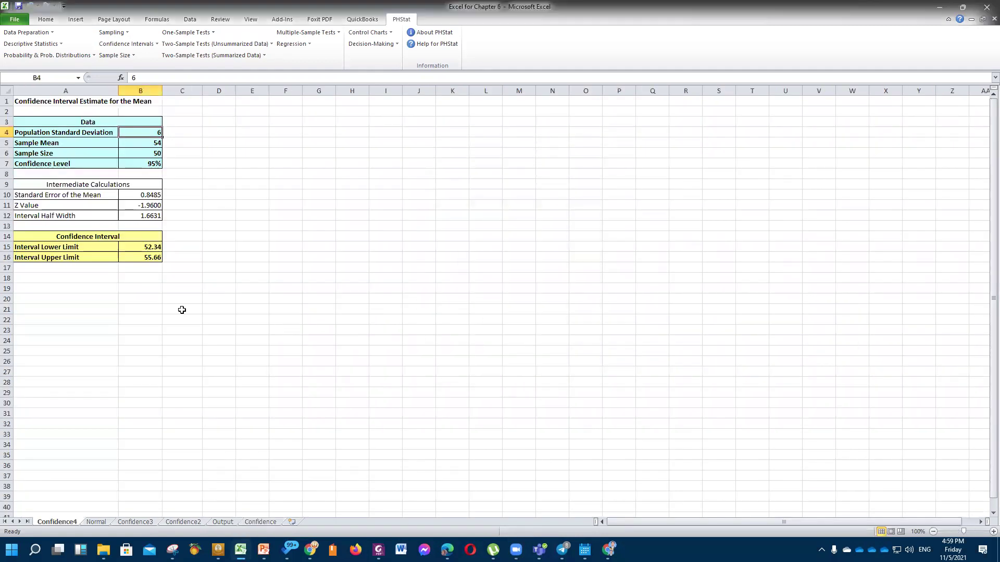
Step: Examine the interval lower and upper limits in B15 and B16 of the new confidence interval sheet
scroll(182, 310, up, 5)
click(349, 276)
drag(271, 349, 262, 368)
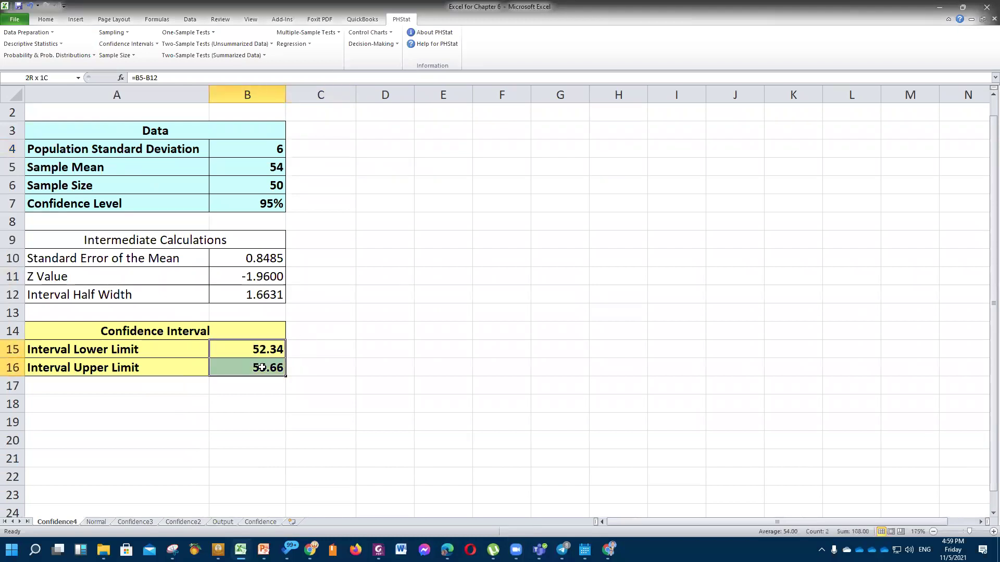
click(54, 20)
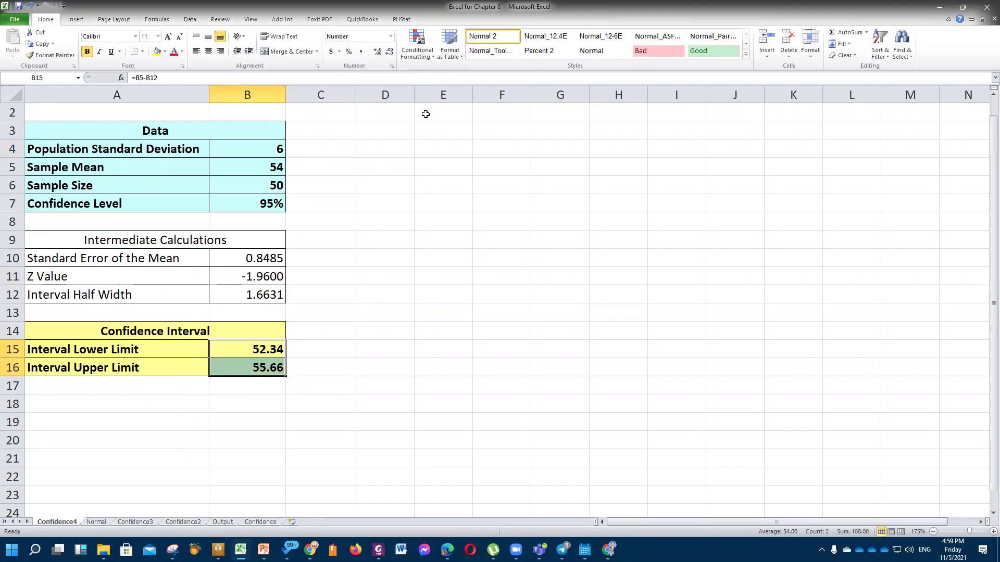
click(272, 399)
click(269, 354)
click(271, 368)
click(262, 349)
click(265, 369)
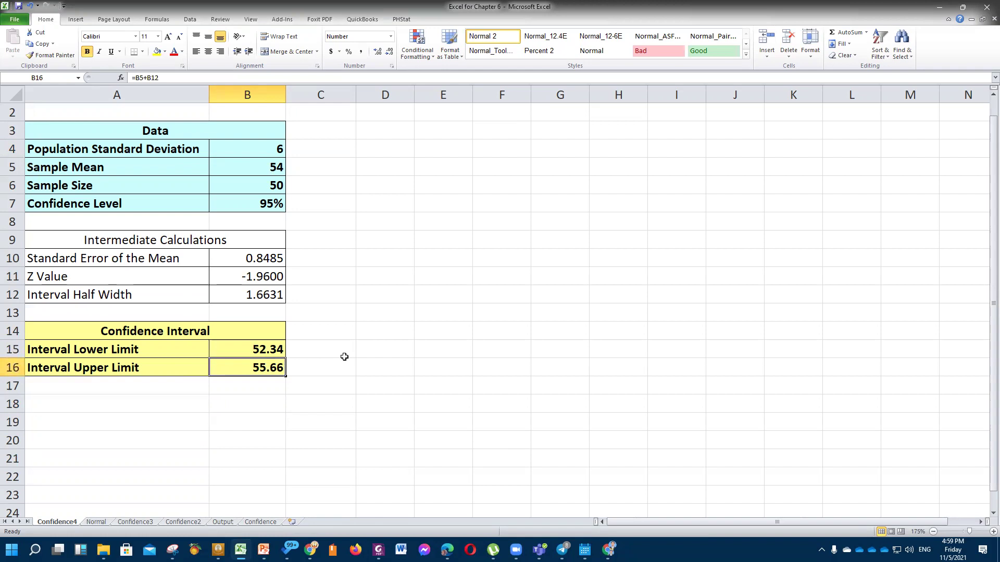
Step: Try three and zero decimal places on the interval limits in B15:B16, and return them to two decimals
click(376, 348)
click(264, 349)
shift+click(264, 367)
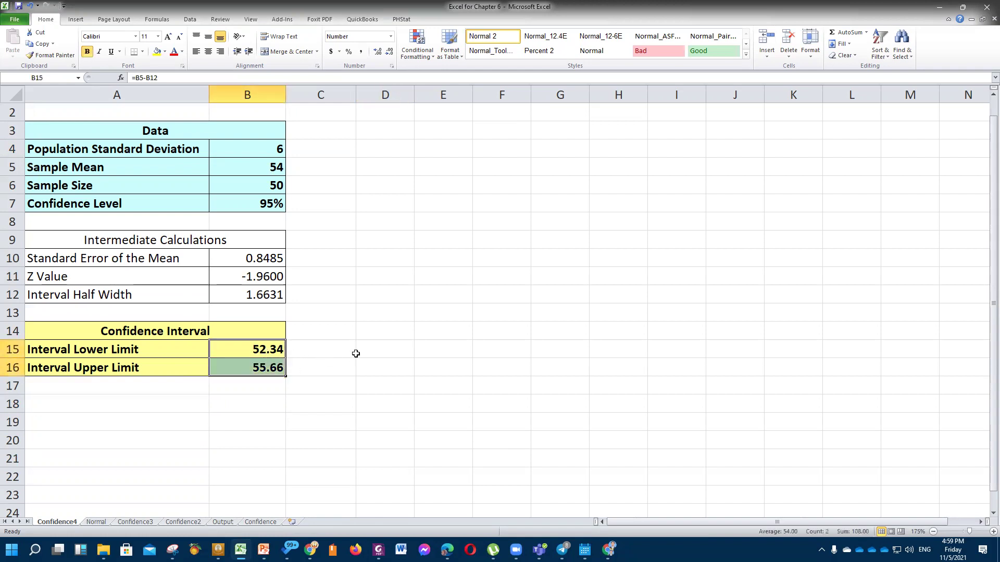
click(377, 52)
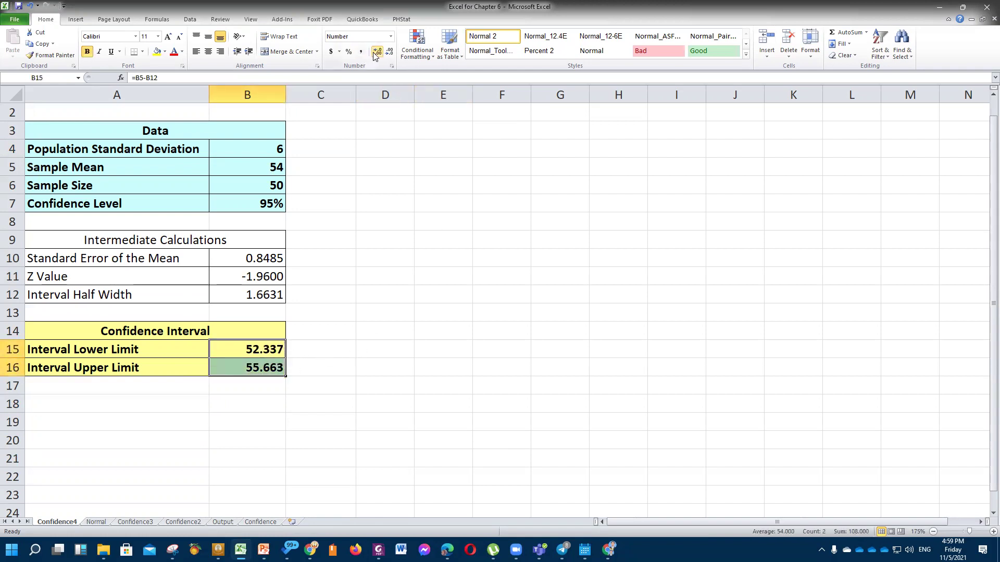
click(388, 53)
click(388, 53)
click(388, 53)
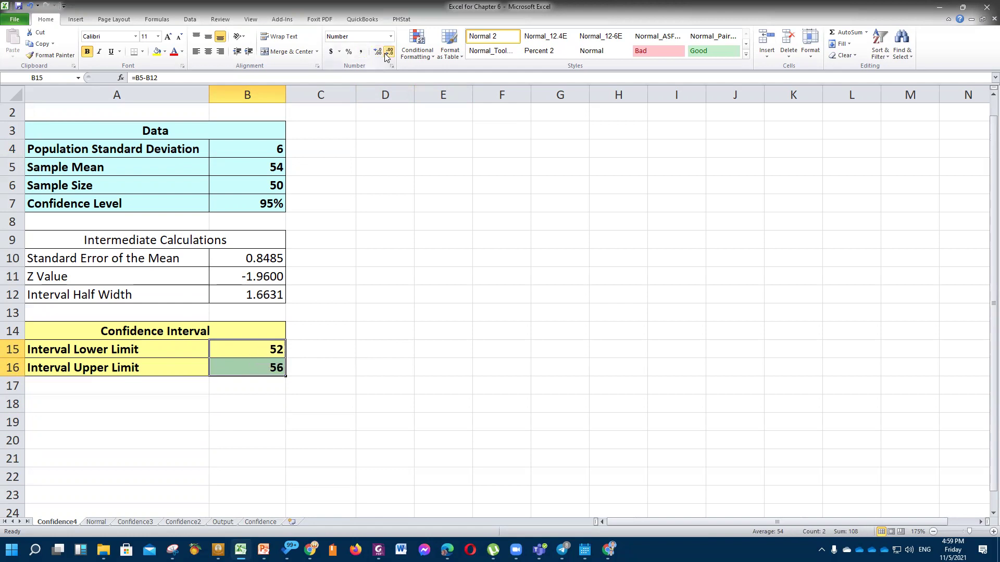
click(377, 52)
click(377, 53)
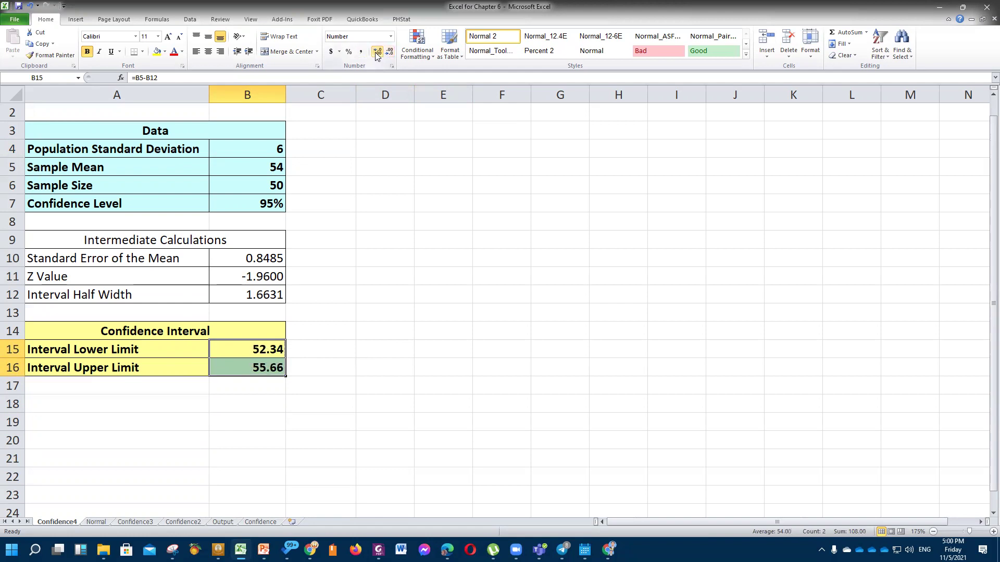
click(402, 327)
scroll(399, 344, up, 1)
click(442, 251)
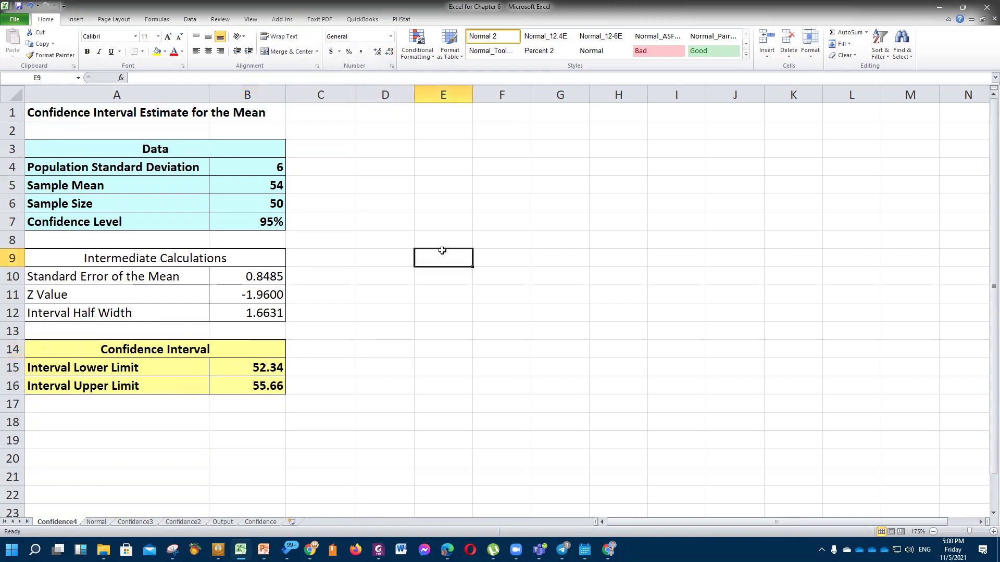
click(379, 287)
click(361, 363)
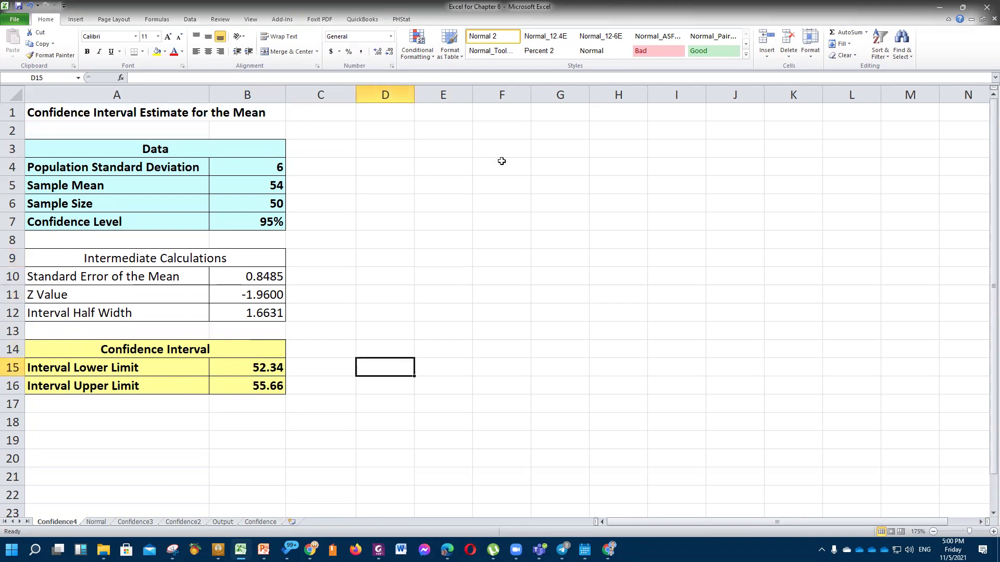
click(432, 235)
click(386, 284)
click(465, 290)
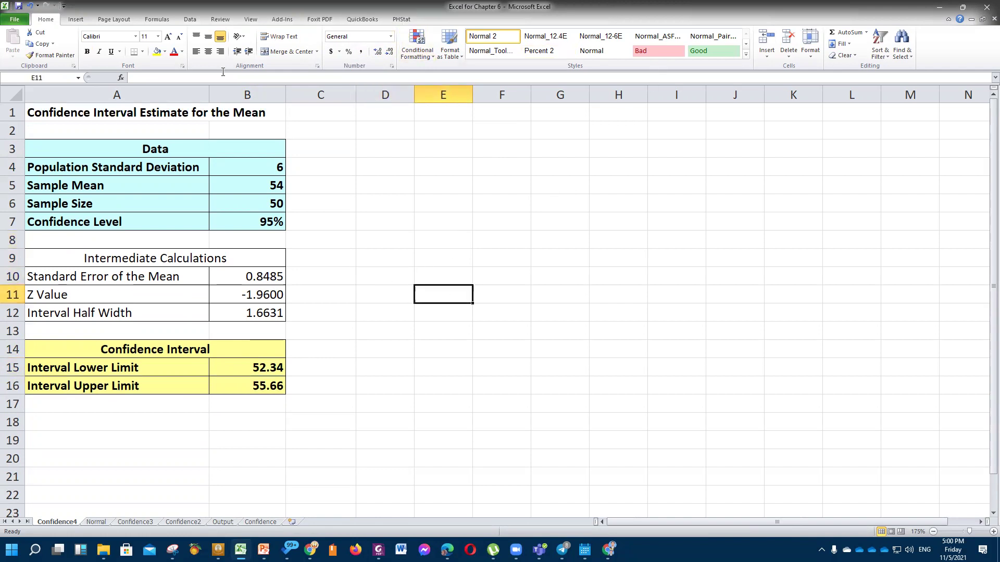
Step: Open MegaStat's Confidence Intervals / Sample Size calculation for the mean and check the available confidence levels
click(190, 19)
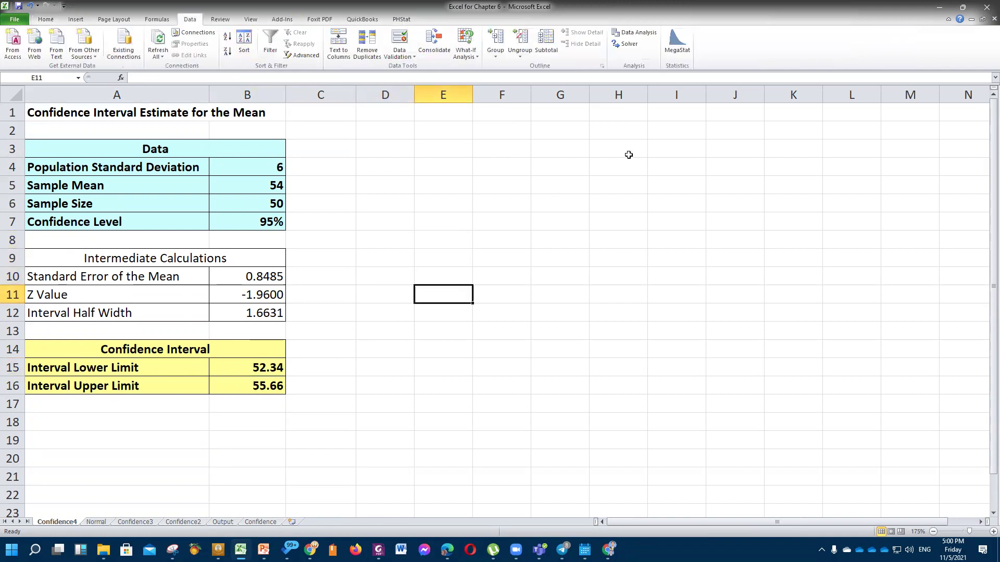
click(677, 44)
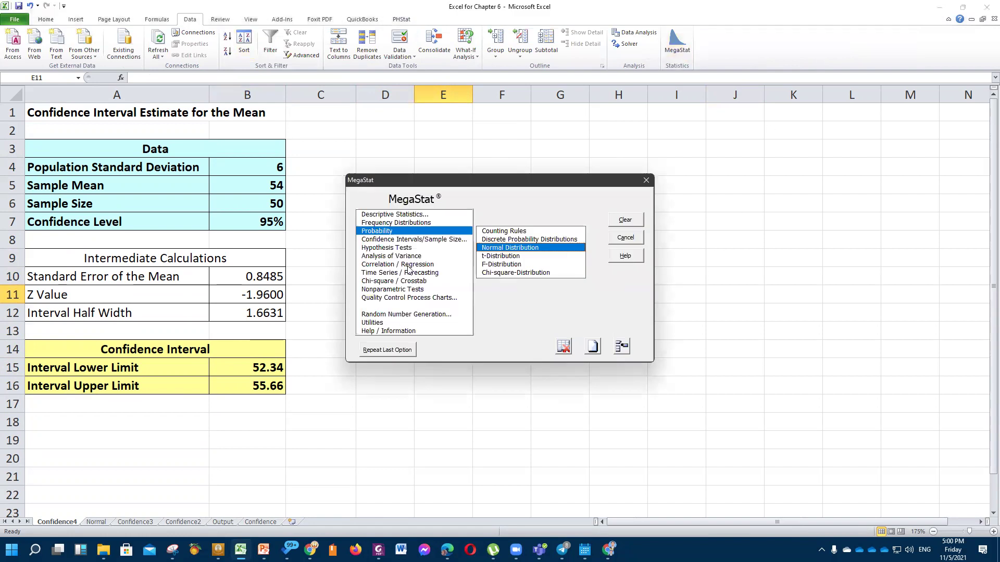
click(417, 240)
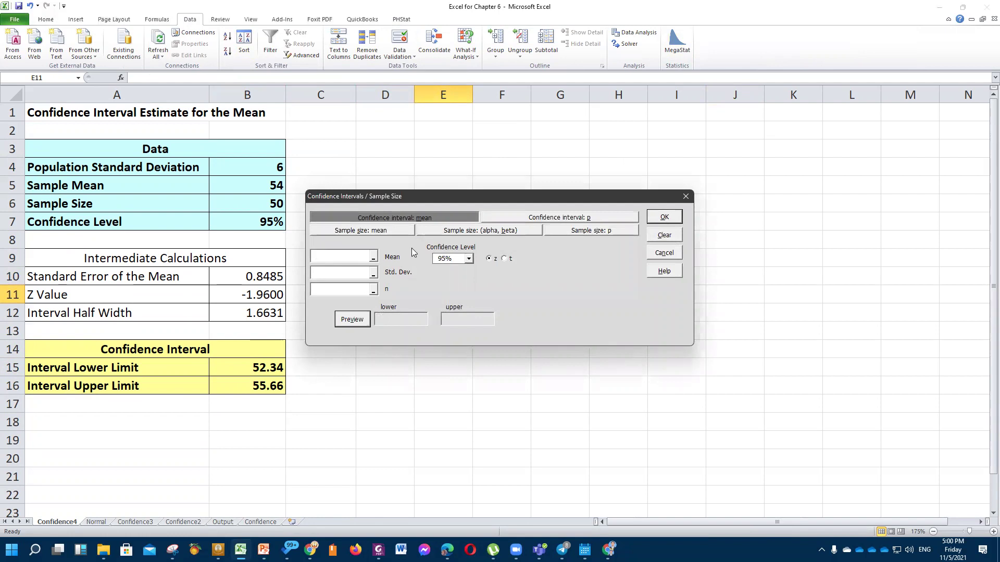
click(469, 259)
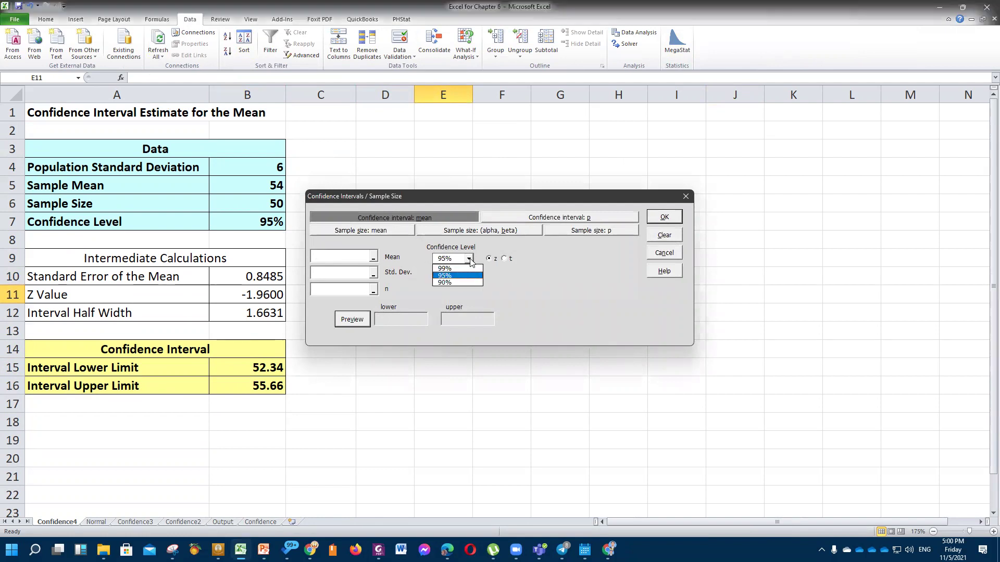
click(522, 275)
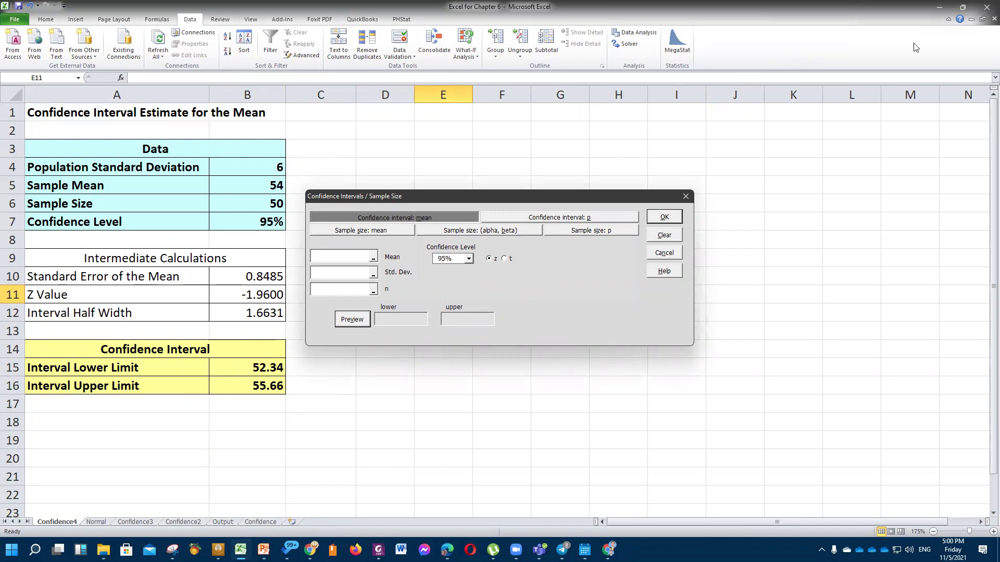
drag(421, 242, 490, 243)
drag(574, 254, 573, 281)
mouse_move(595, 249)
mouse_down()
mouse_move(589, 273)
mouse_move(618, 249)
mouse_move(607, 281)
mouse_move(609, 269)
mouse_up()
mouse_move(583, 300)
mouse_down()
mouse_move(581, 326)
mouse_move(564, 328)
mouse_up()
drag(604, 300, 639, 300)
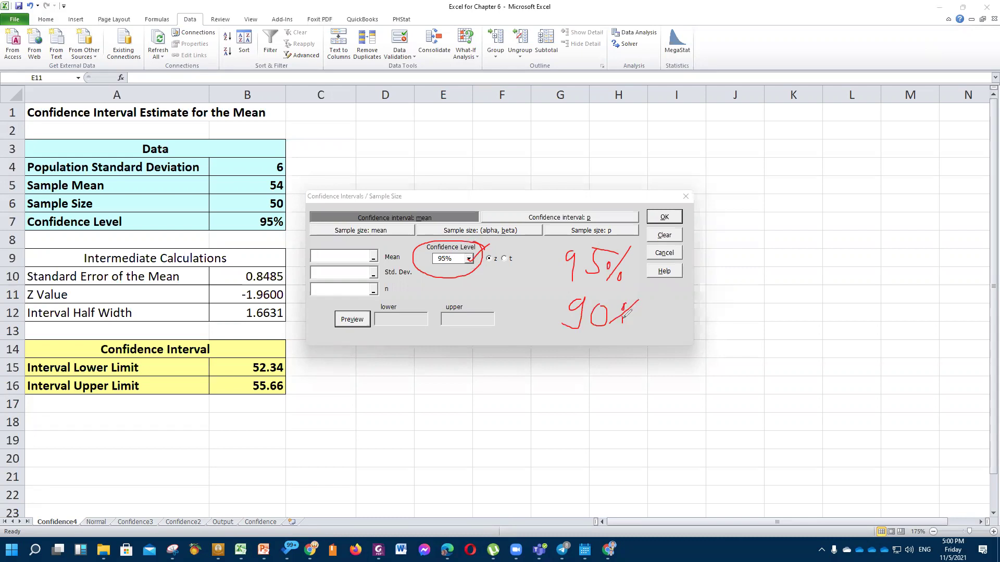
drag(625, 302, 625, 303)
mouse_move(595, 354)
mouse_down()
mouse_move(582, 388)
mouse_move(551, 388)
mouse_move(596, 364)
mouse_move(594, 390)
mouse_move(620, 381)
mouse_move(633, 395)
mouse_move(651, 367)
mouse_up()
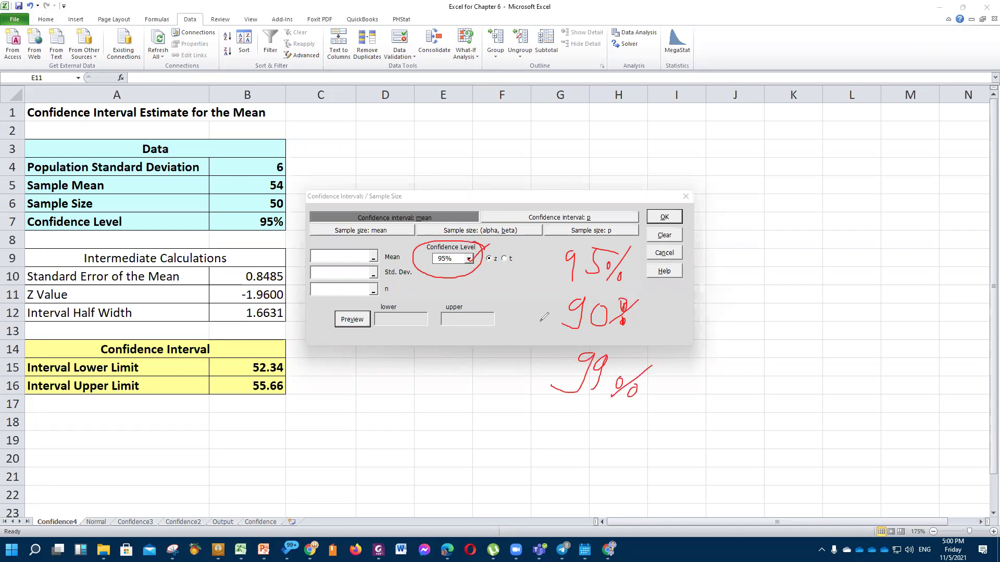
drag(545, 255, 535, 407)
key(Escape)
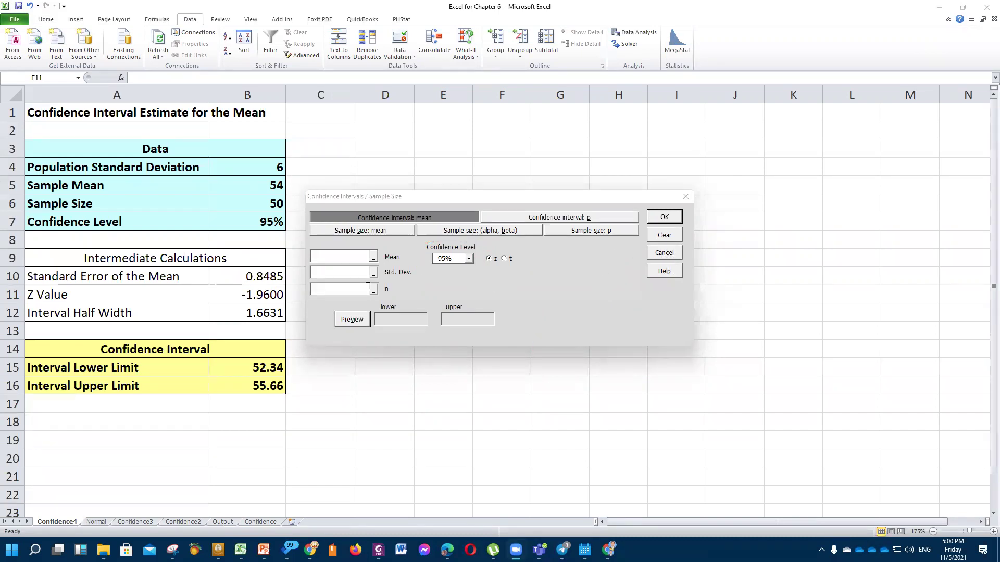
Step: Generate MegaStat's 95% z confidence interval for the mean with mean 54, standard deviation 6 and n 50
click(468, 260)
click(469, 259)
click(470, 260)
click(470, 260)
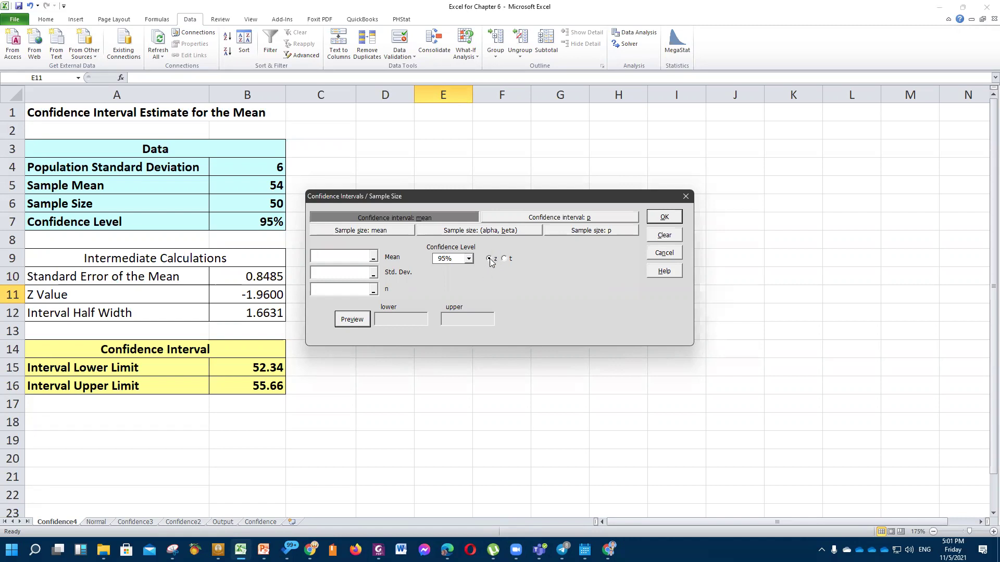
click(506, 259)
click(492, 259)
click(342, 274)
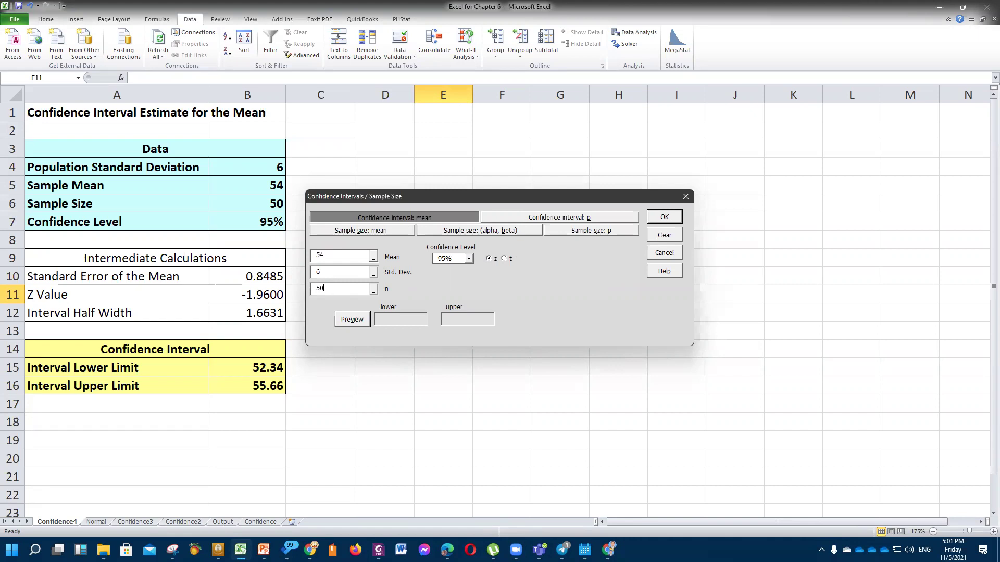
click(665, 218)
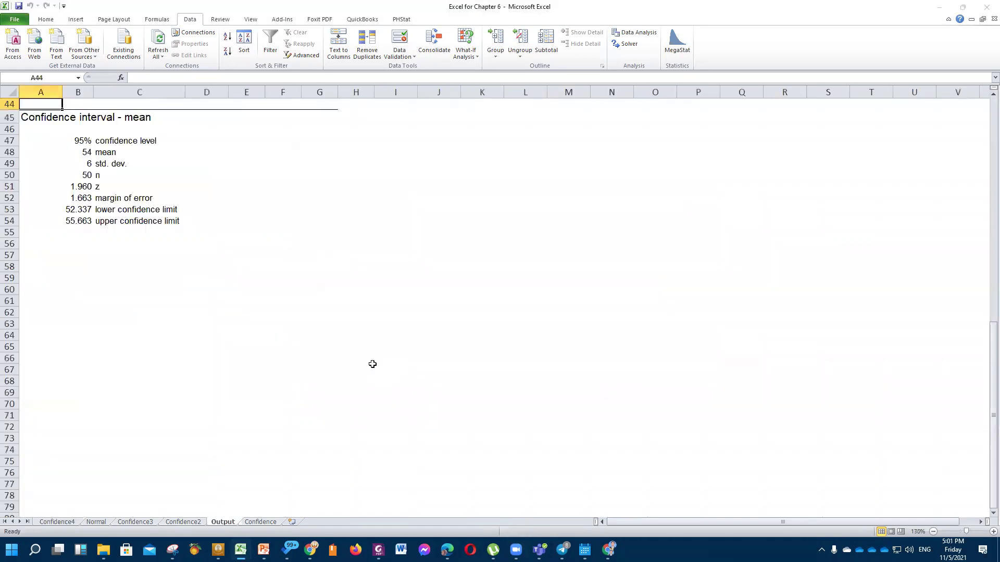
Step: Highlight the lower and upper confidence limits of the 95% interval, A53:C54 on the Output sheet, in yellow
click(97, 209)
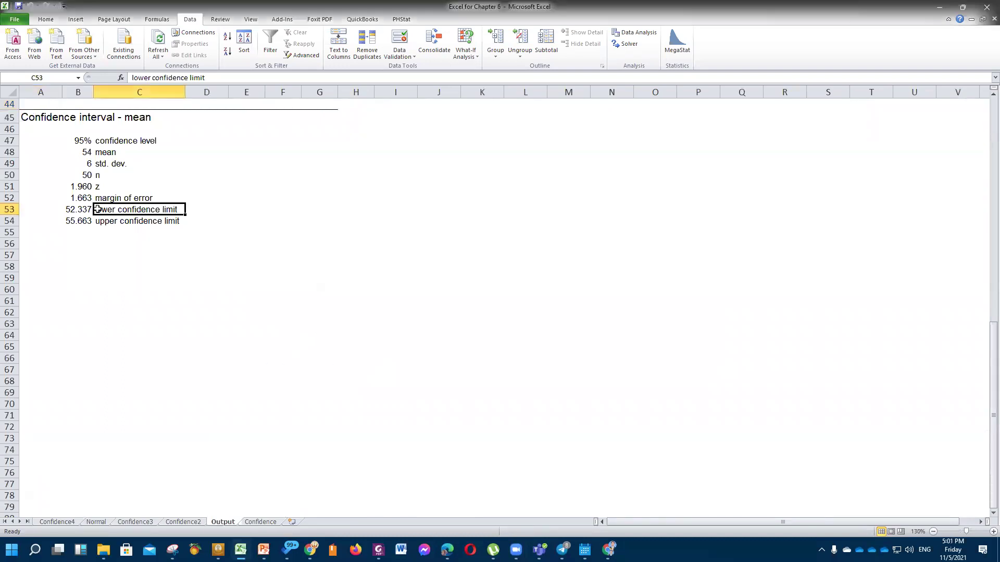
scroll(264, 277, up, 6)
ctrl+scroll(264, 278, up, 2)
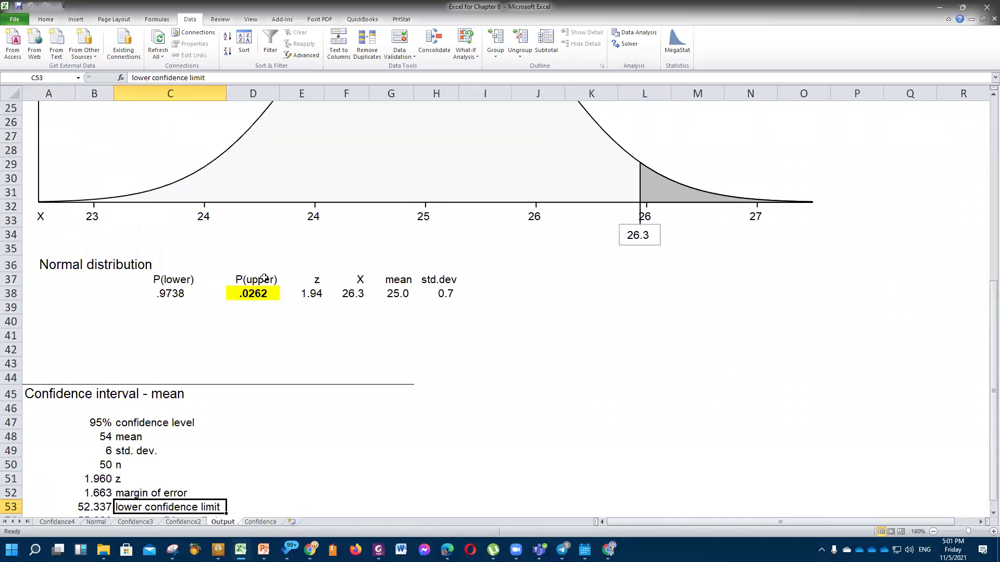
scroll(218, 327, down, 10)
click(313, 334)
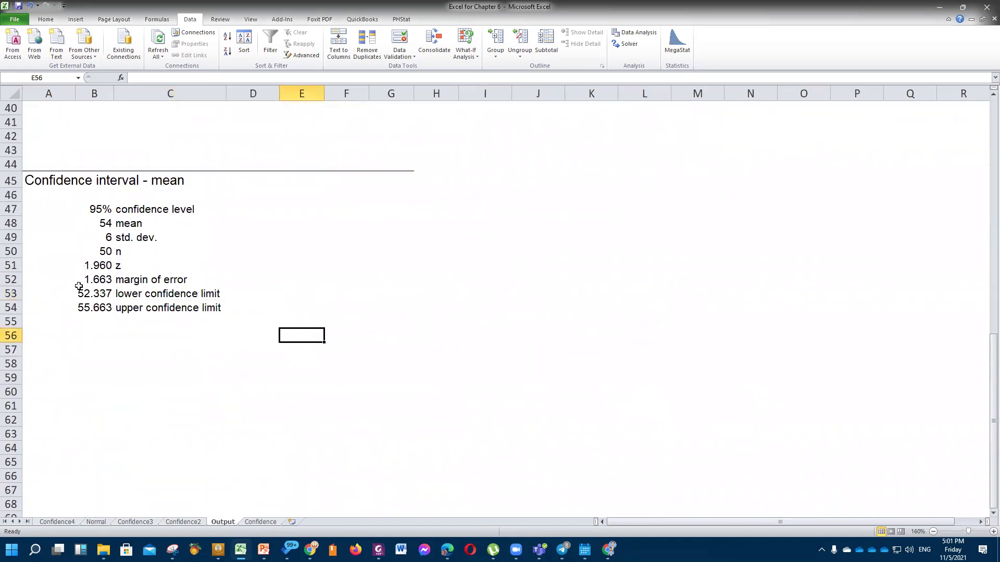
drag(73, 289, 193, 307)
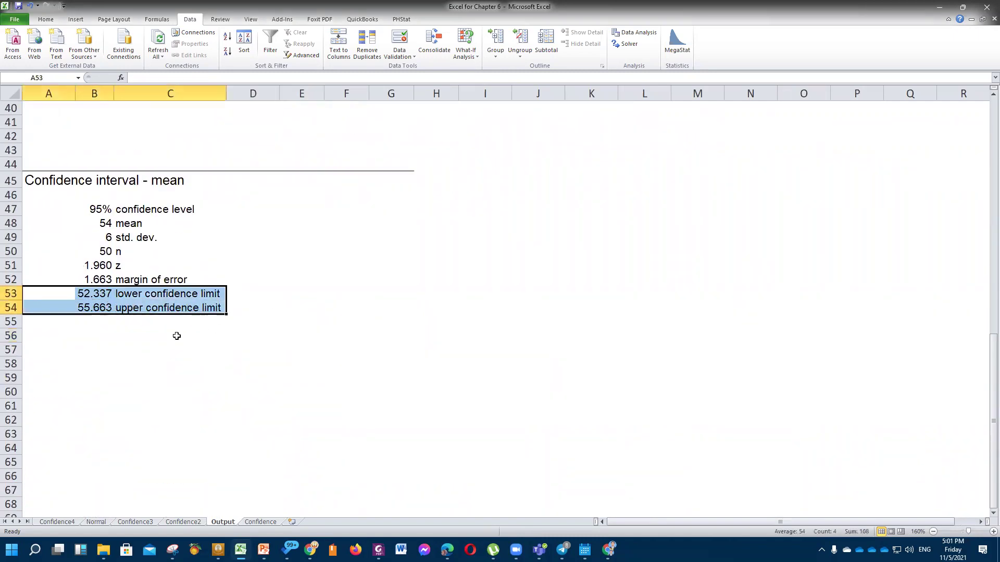
click(46, 19)
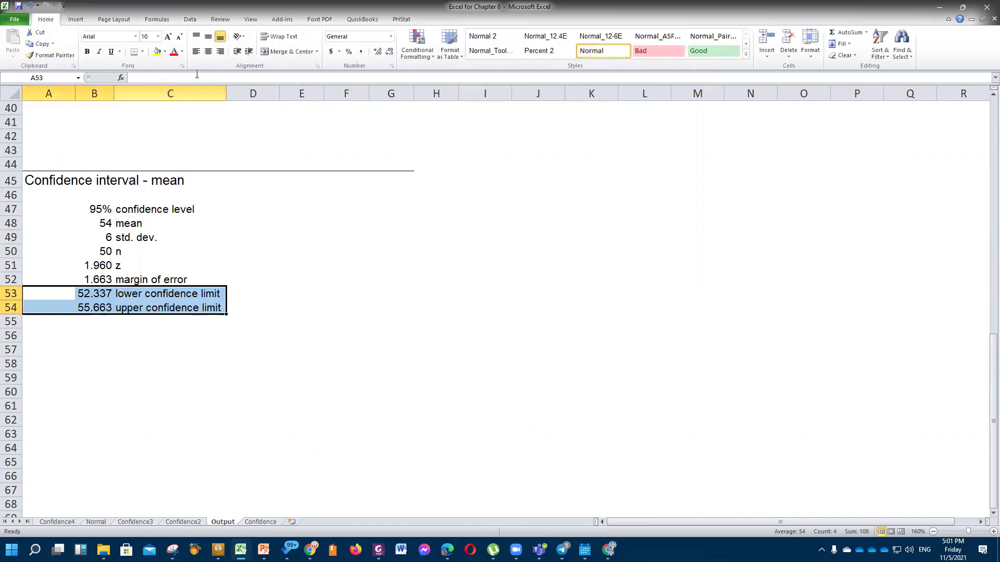
click(156, 51)
click(343, 282)
scroll(343, 295, up, 5)
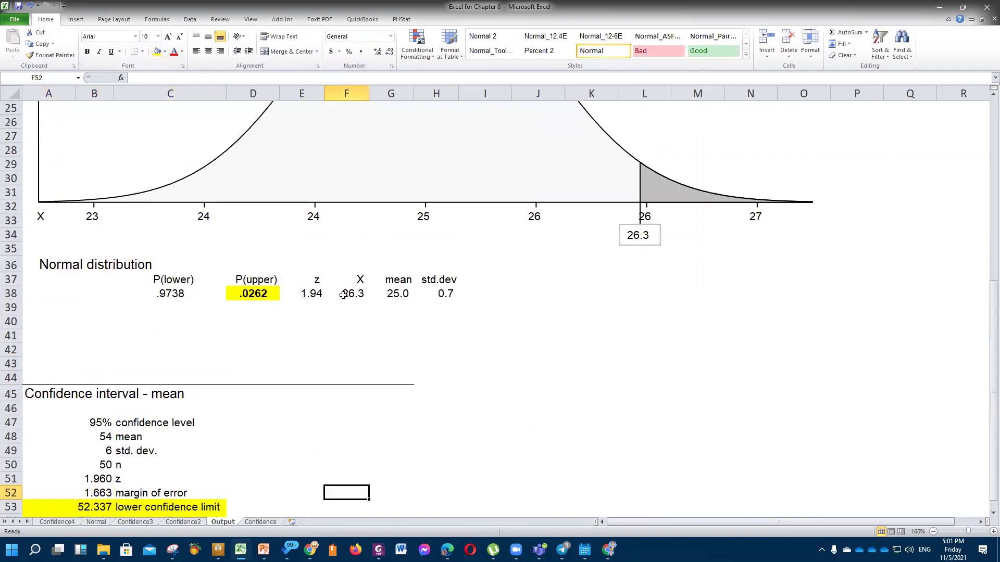
scroll(343, 295, down, 3)
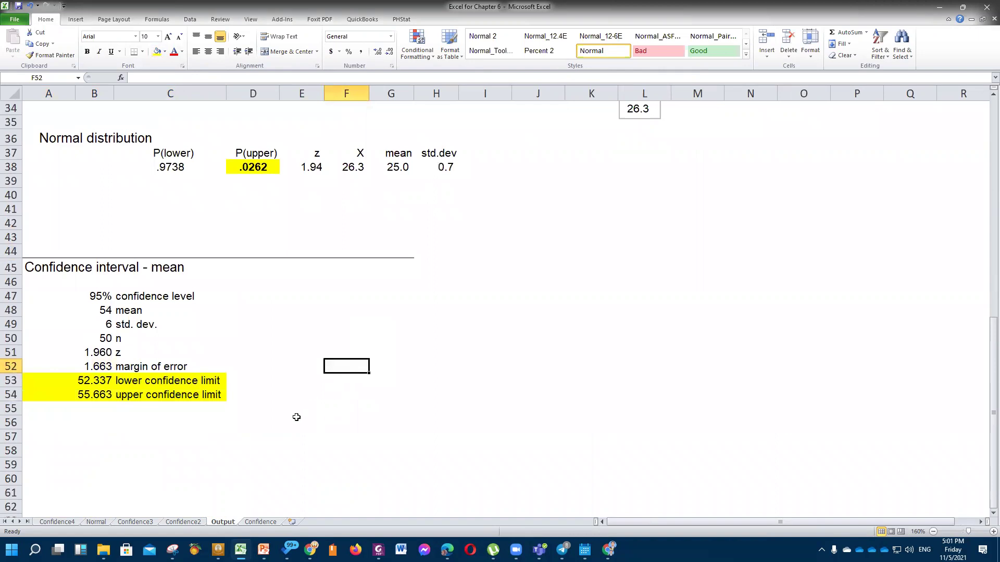
Step: Examine the data, intermediate calculations and interval limits of the 95% estimate on the Confidence sheet
click(260, 522)
click(364, 229)
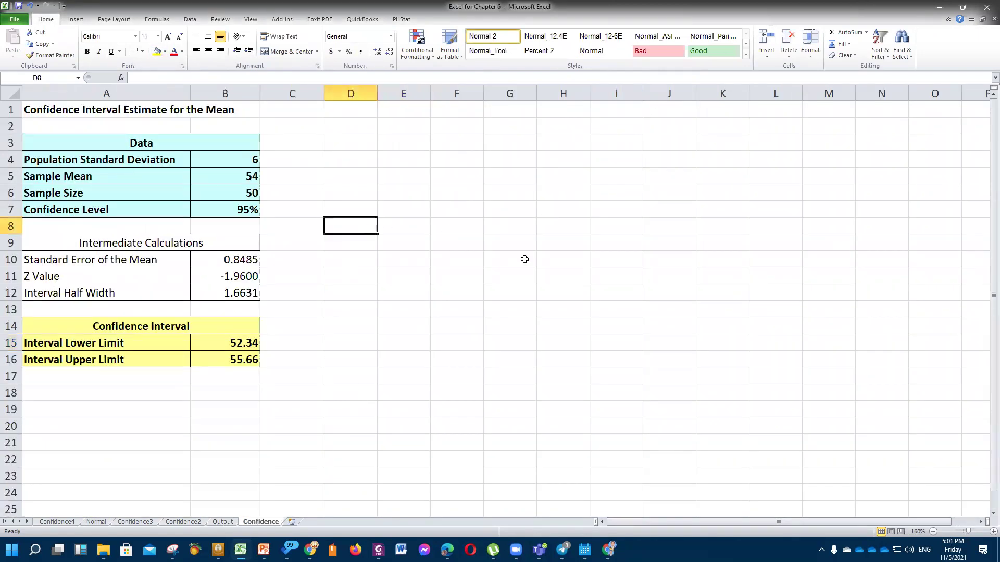
click(406, 327)
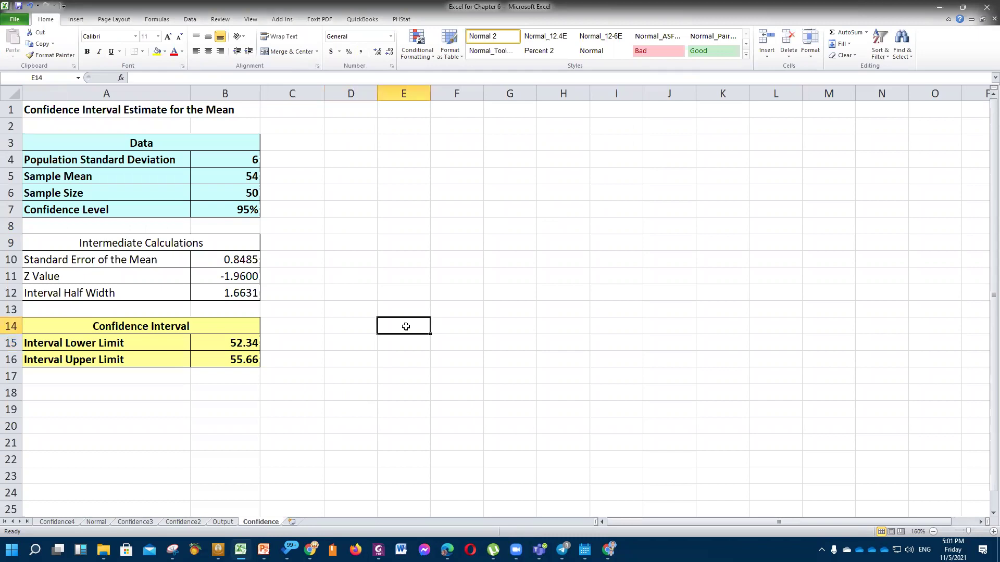
click(465, 197)
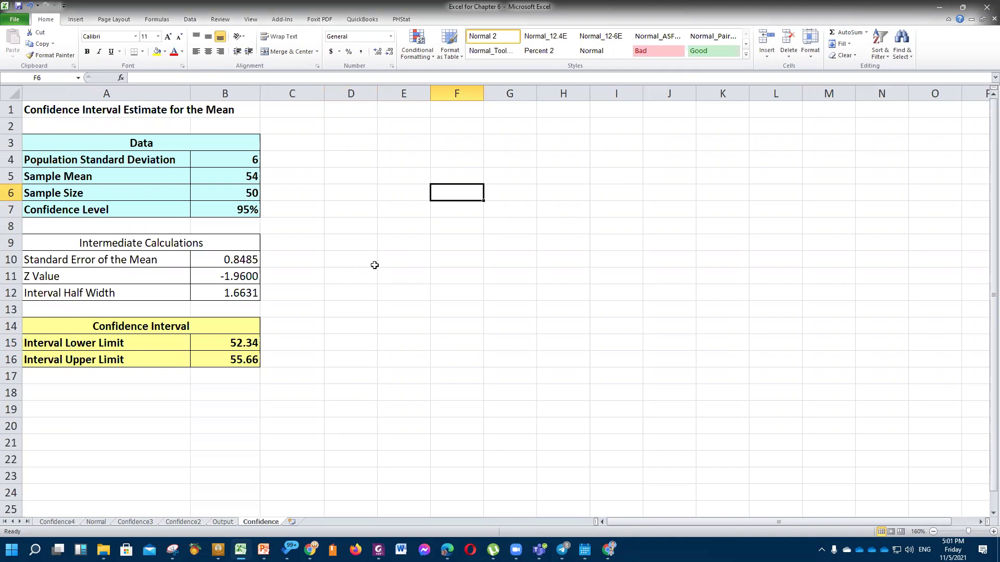
click(366, 293)
click(425, 294)
click(344, 308)
click(347, 297)
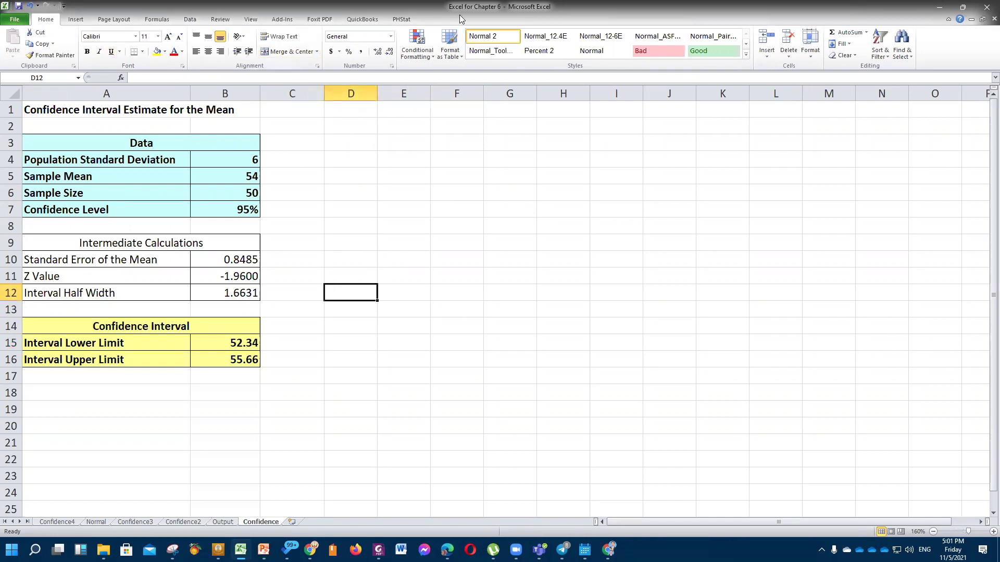
Step: Generate PHStat's sigma-known estimate for the mean at 90% confidence and check its limits in B15 and B16
click(409, 20)
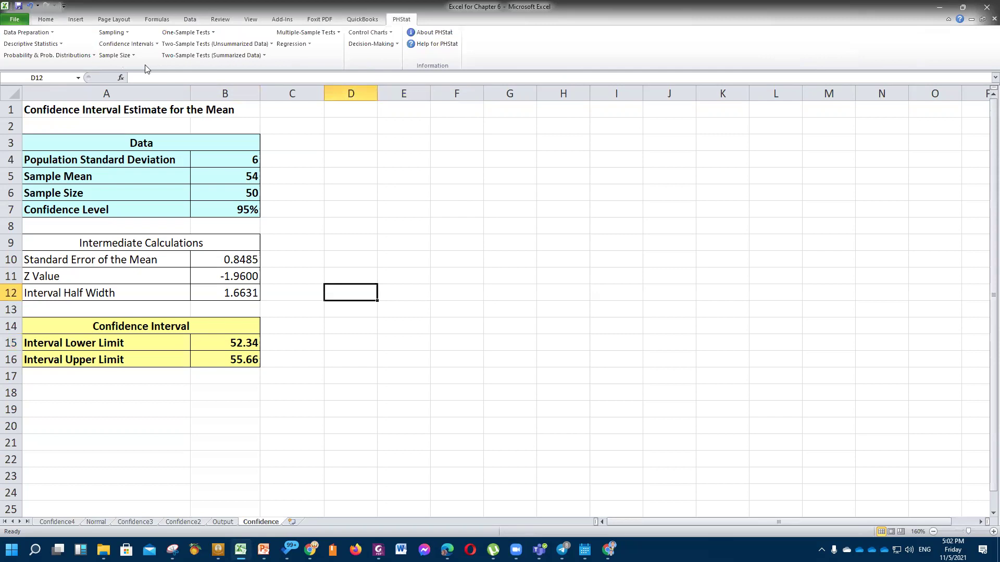
click(155, 45)
click(168, 58)
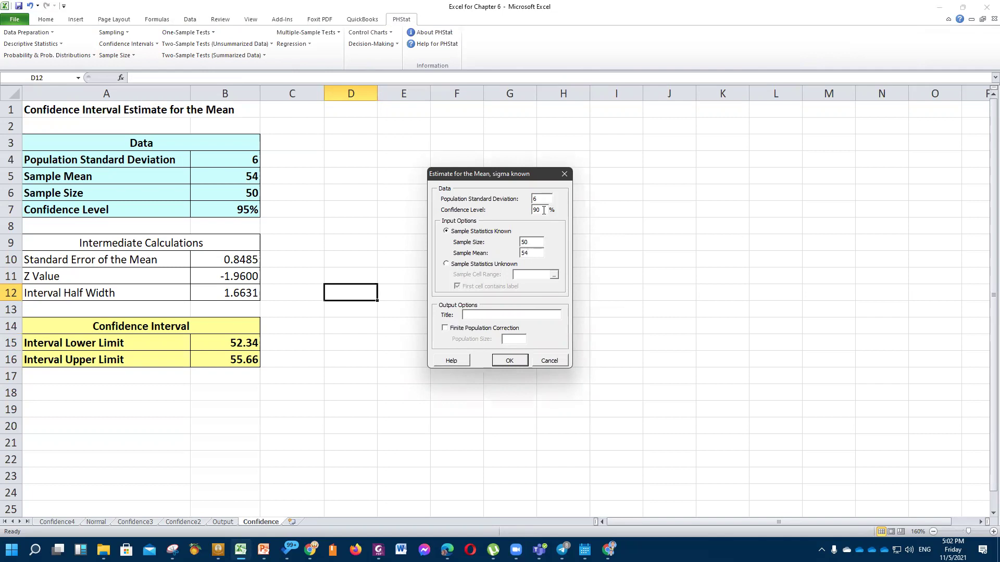
click(511, 361)
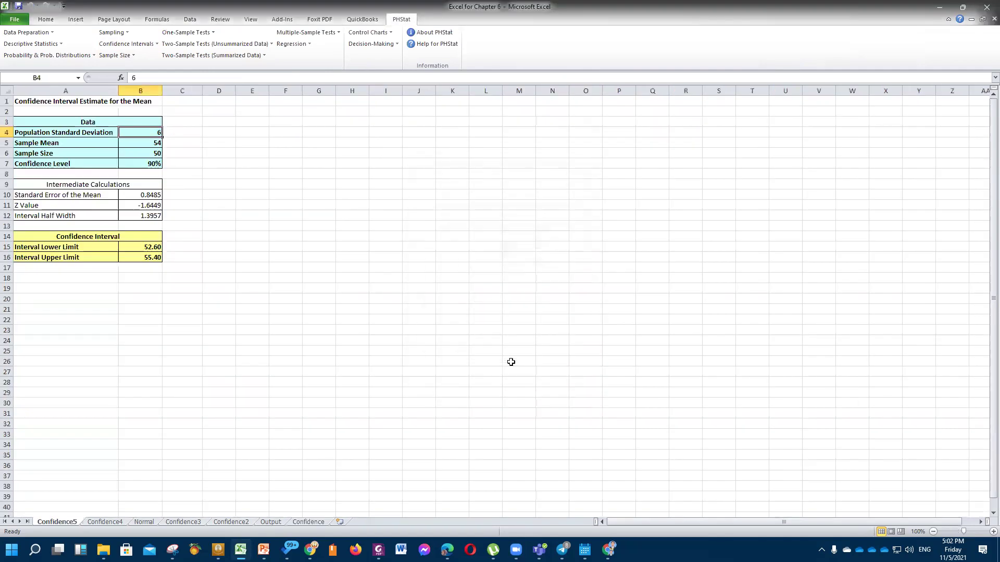
click(152, 257)
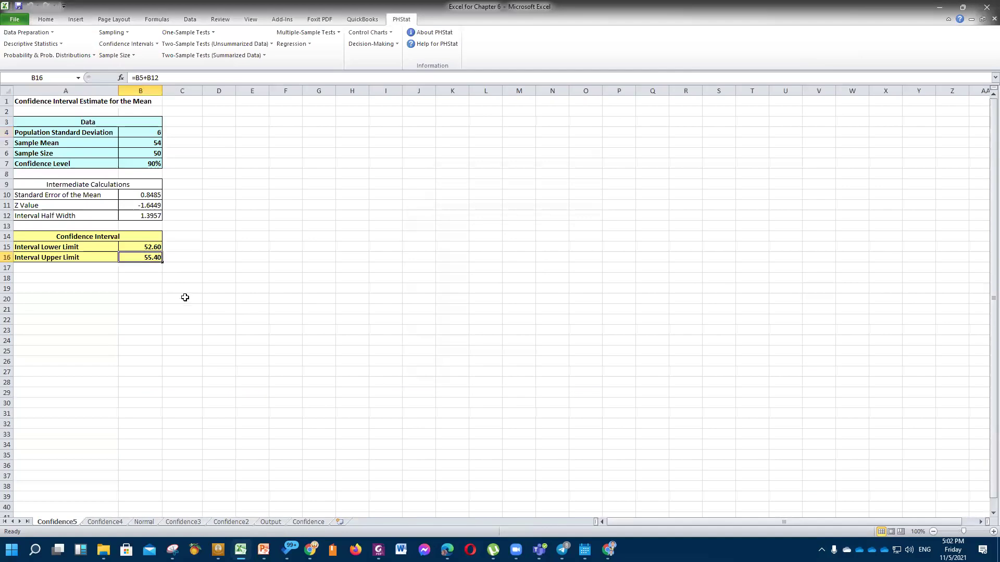
scroll(196, 304, up, 4)
click(264, 313)
click(250, 347)
click(251, 364)
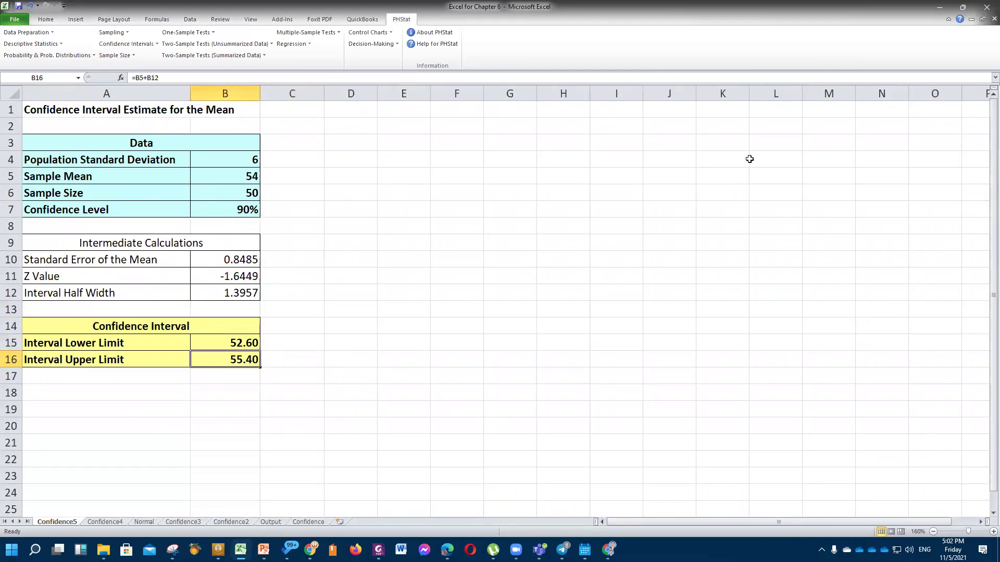
Step: Generate PHStat's sigma-known estimate for the mean at 99% confidence with standard deviation 6, sample size 50 and mean 54
click(157, 44)
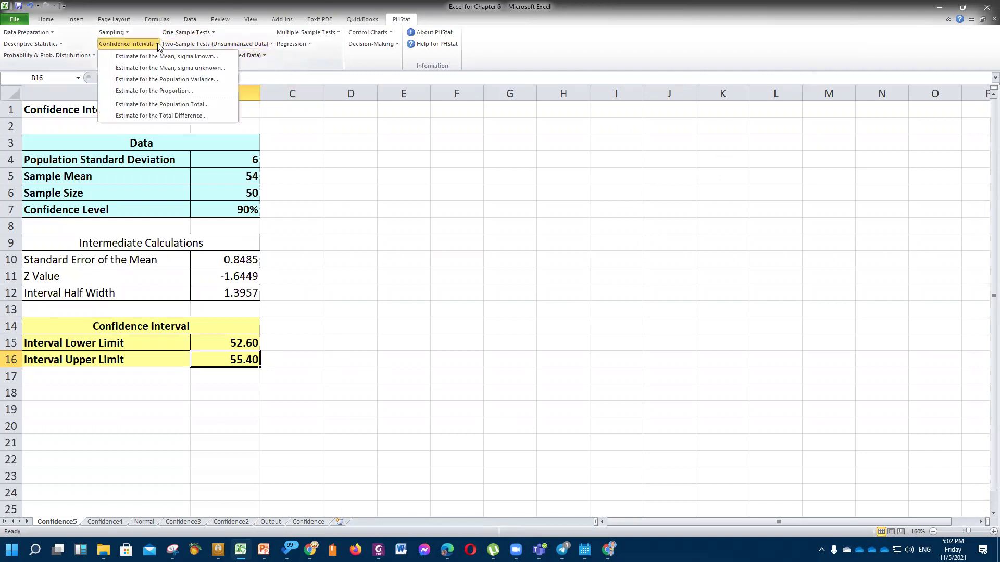
click(166, 56)
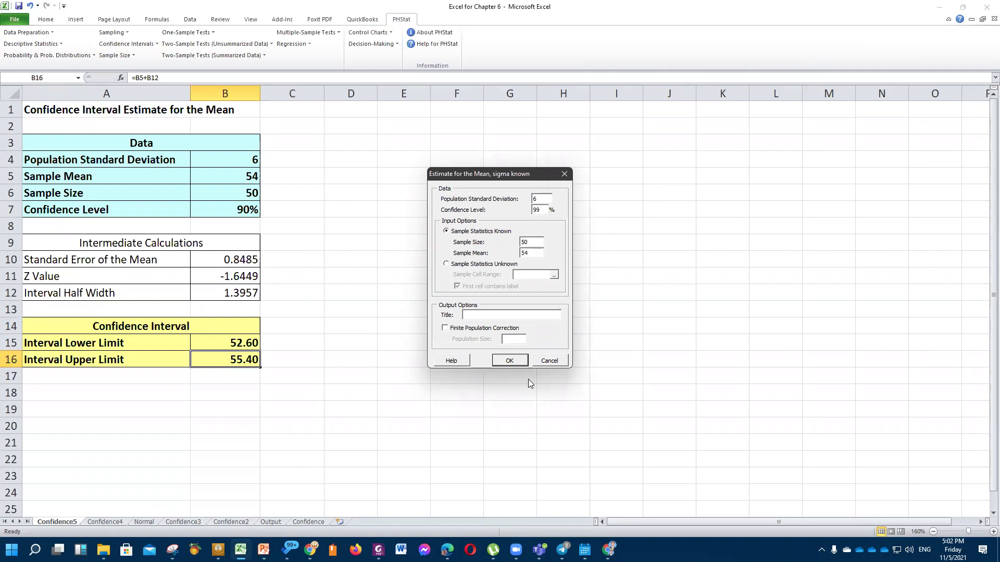
click(510, 361)
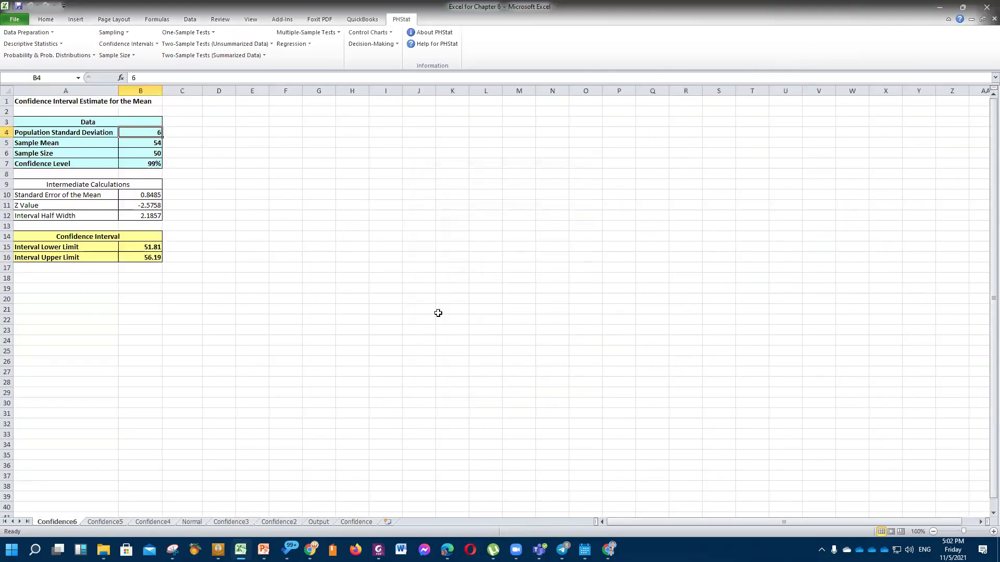
Step: Examine the interval limits, half width and confidence level on the new 99% estimate sheet
scroll(438, 313, up, 6)
click(287, 358)
click(280, 372)
scroll(345, 314, up, 1)
click(208, 266)
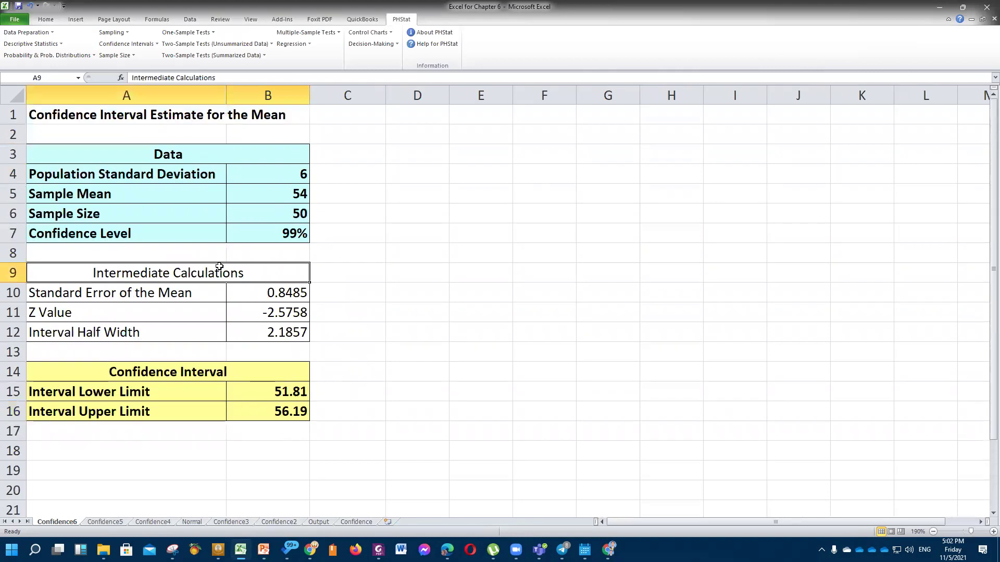
click(283, 216)
click(280, 330)
click(216, 367)
click(352, 340)
click(303, 236)
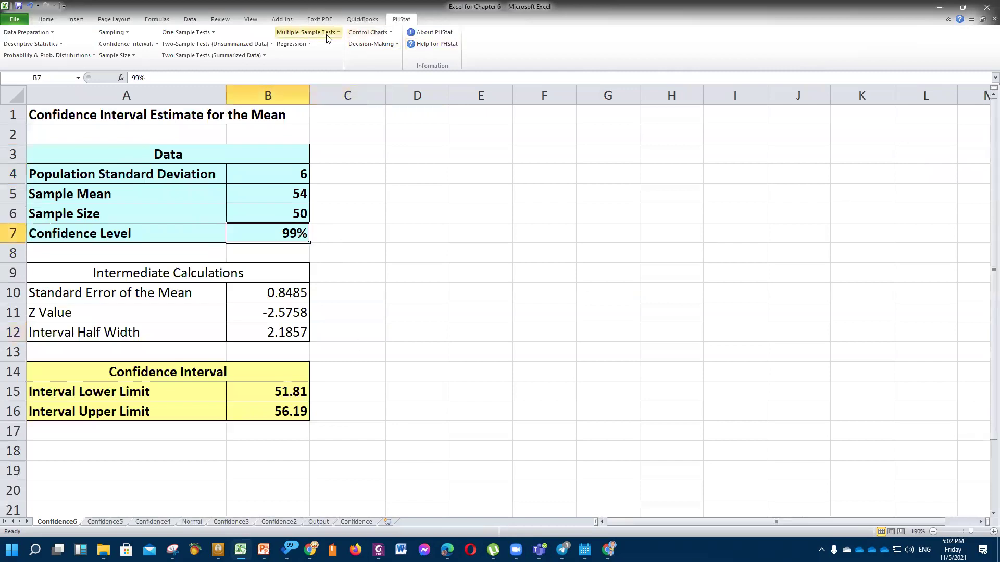
Step: Generate MegaStat's confidence interval for the mean at the 99% level with mean 54, standard deviation 6 and n 50
click(189, 20)
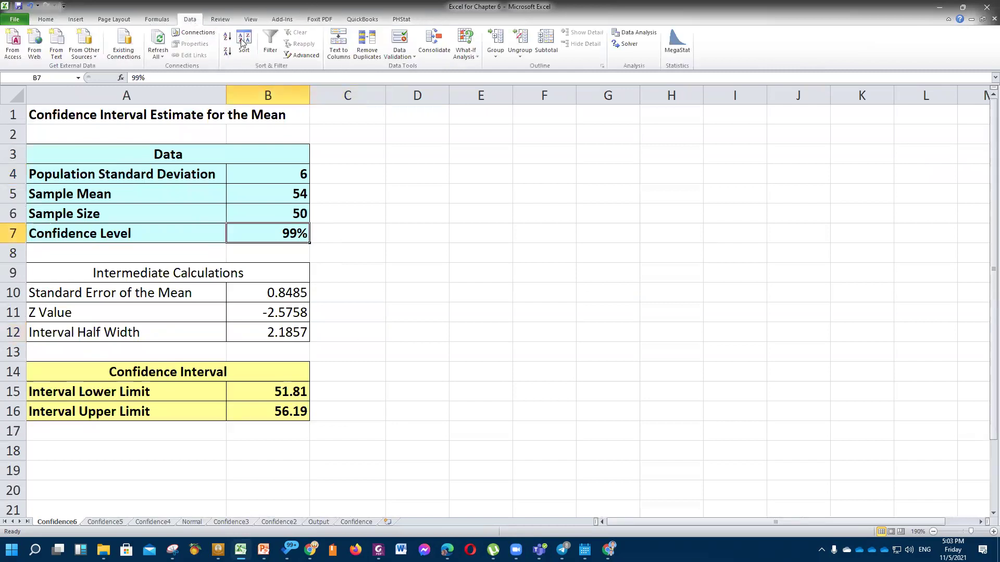
click(676, 42)
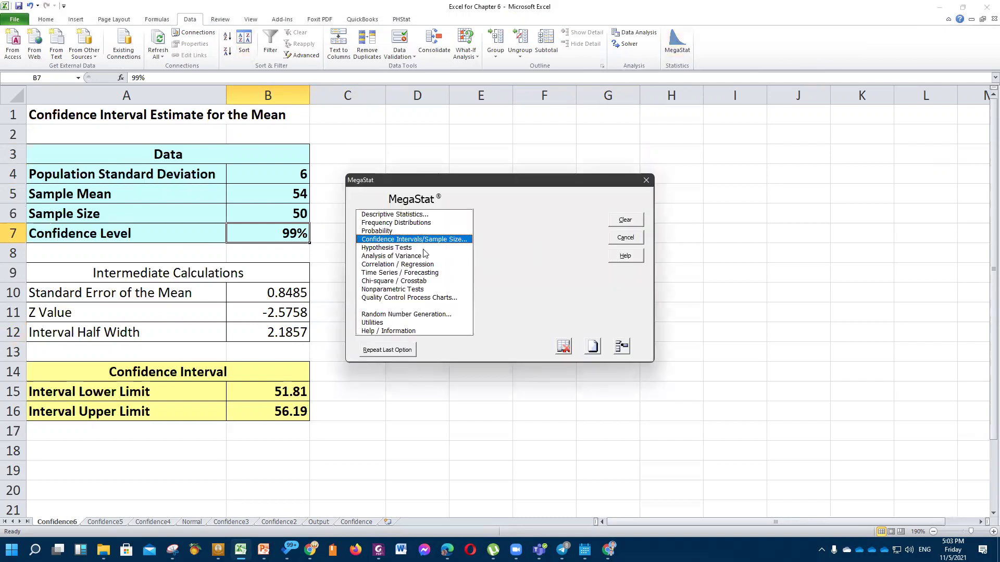
click(409, 240)
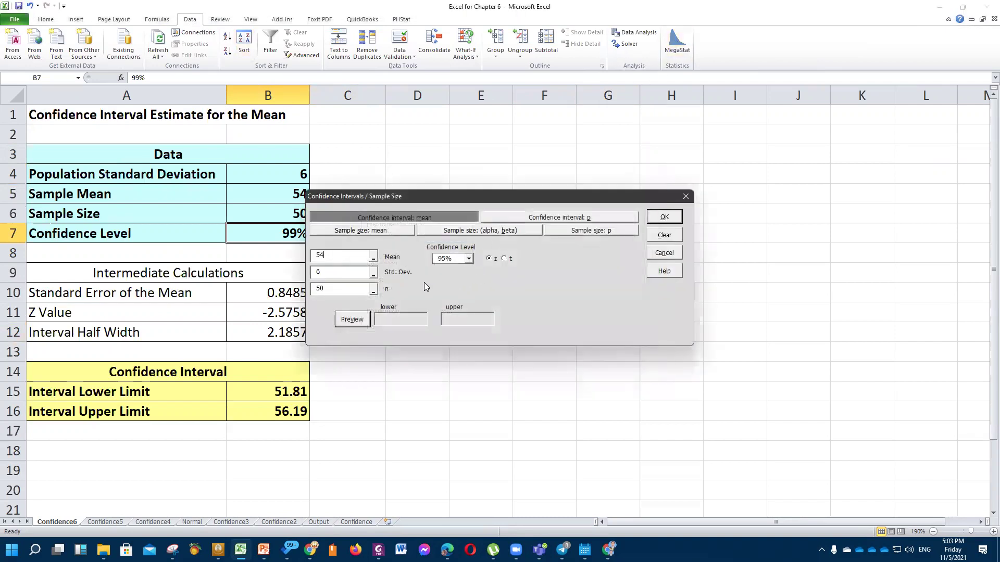
click(469, 259)
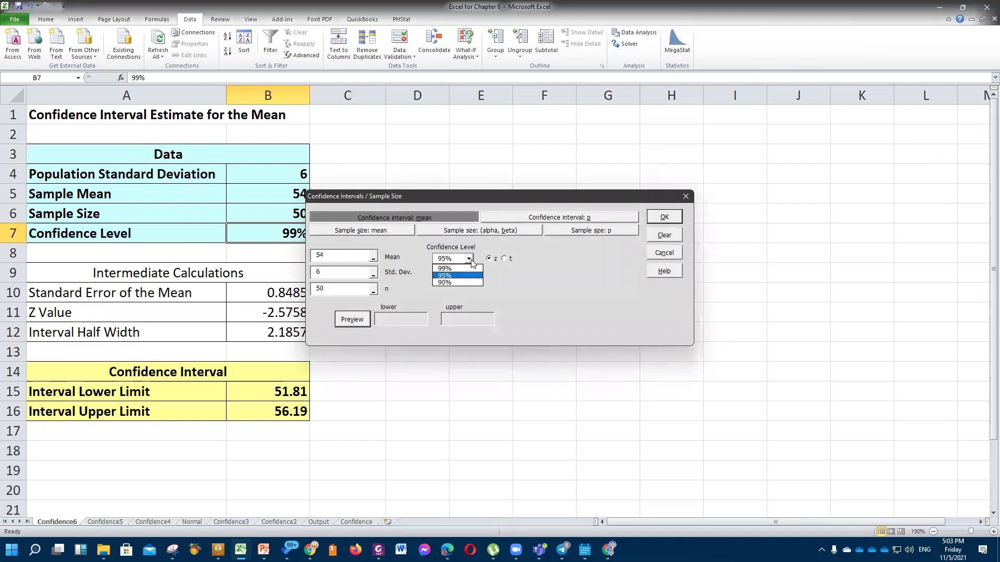
click(445, 269)
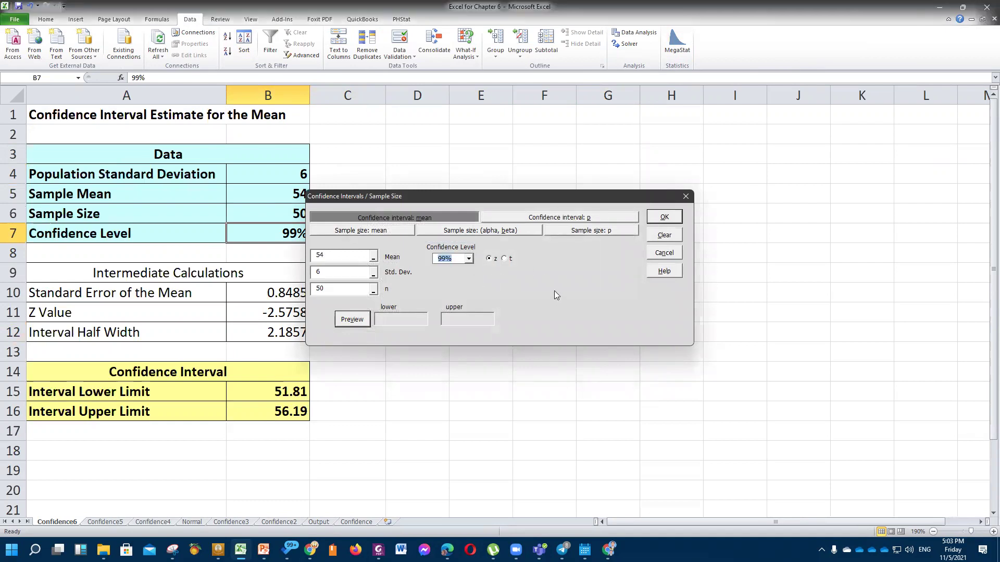
click(660, 215)
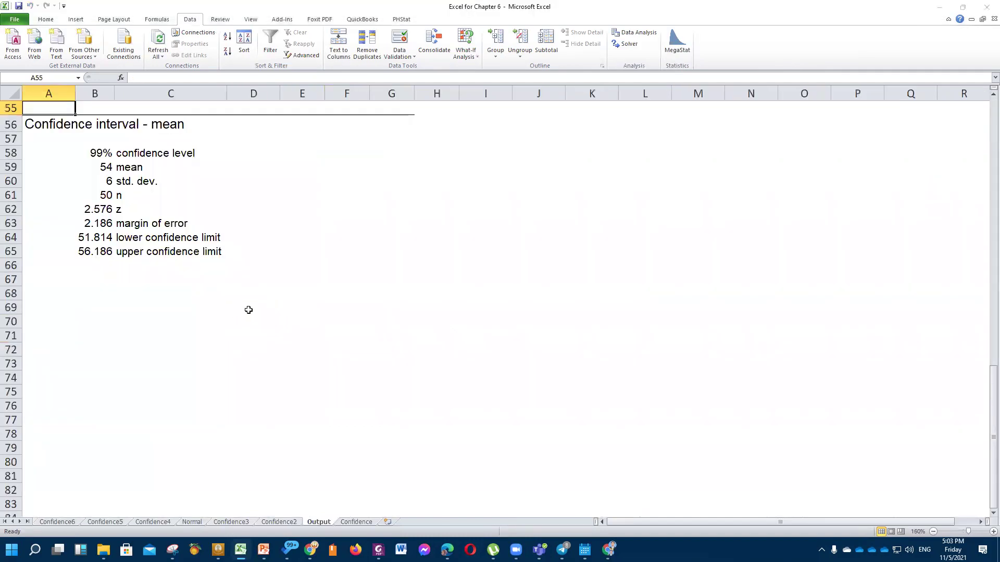
Step: Highlight the lower and upper confidence limits of the 99% interval, B64:C65 on the Output sheet, in yellow
click(213, 264)
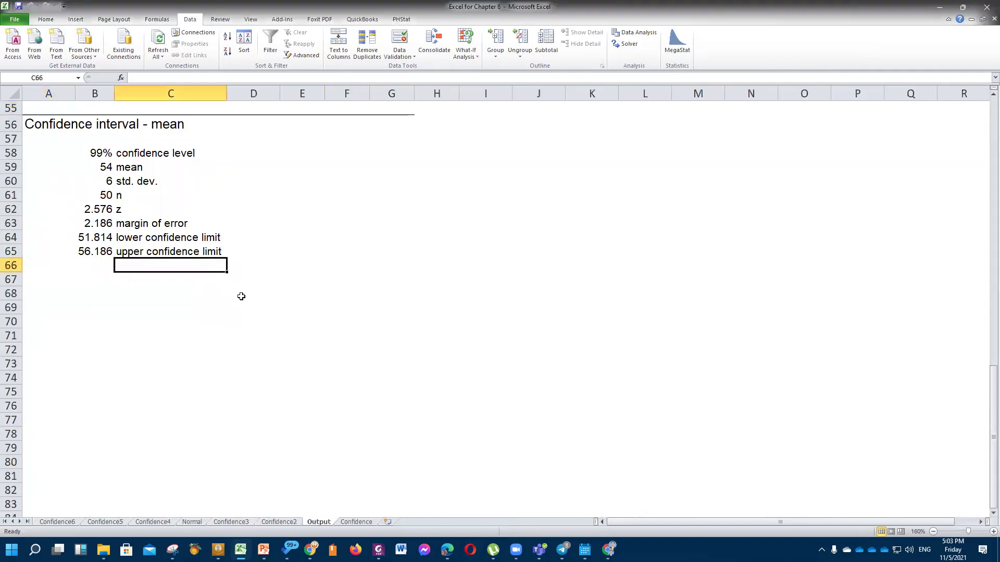
scroll(242, 294, up, 4)
drag(123, 295, 260, 311)
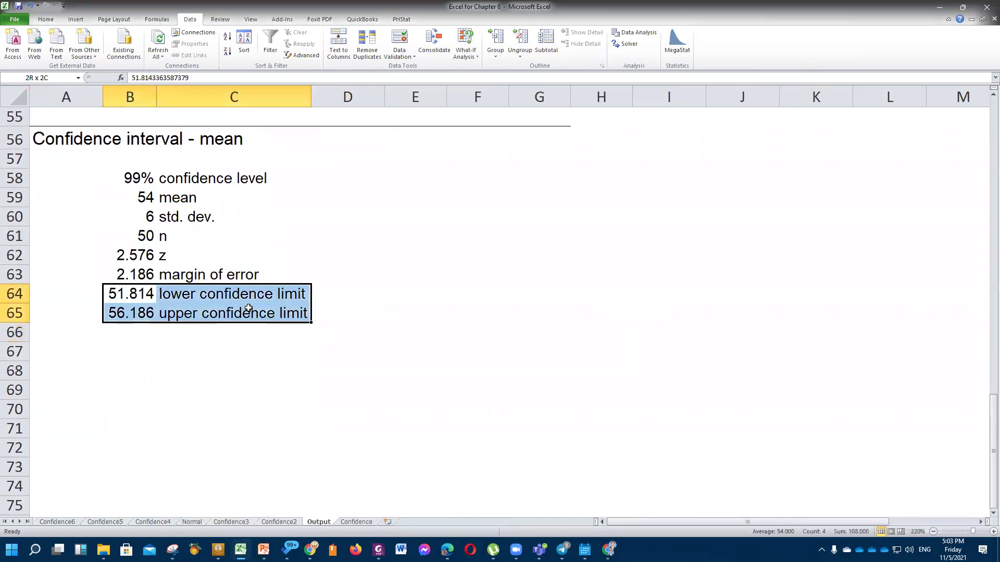
click(46, 19)
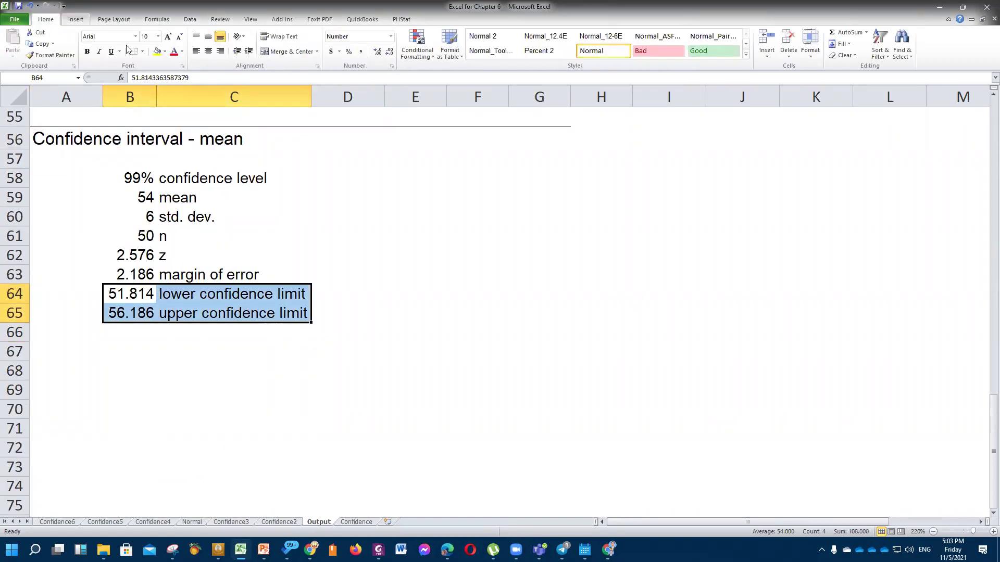
click(157, 51)
click(412, 257)
scroll(401, 284, up, 5)
scroll(402, 283, down, 2)
scroll(400, 293, down, 2)
click(335, 292)
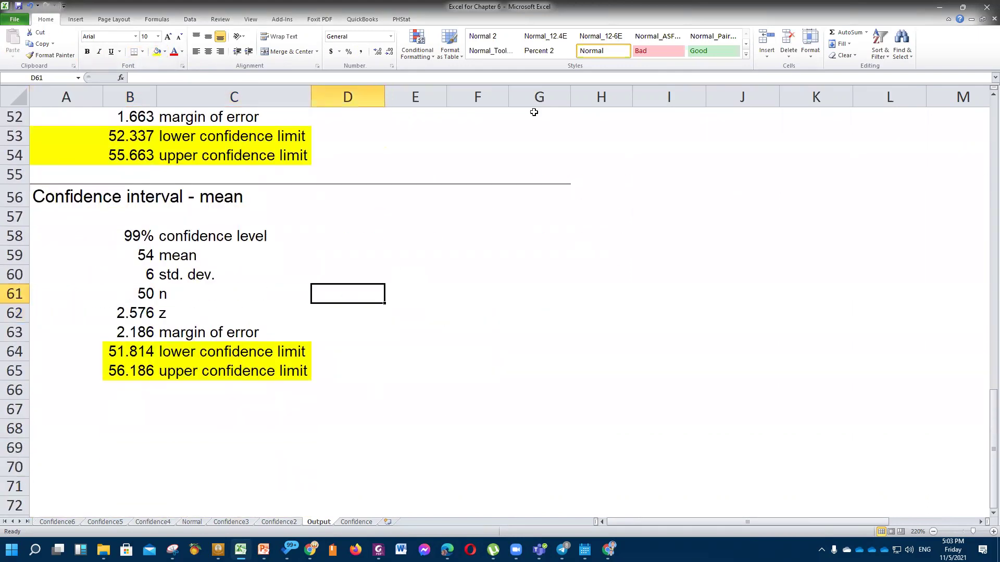
click(190, 19)
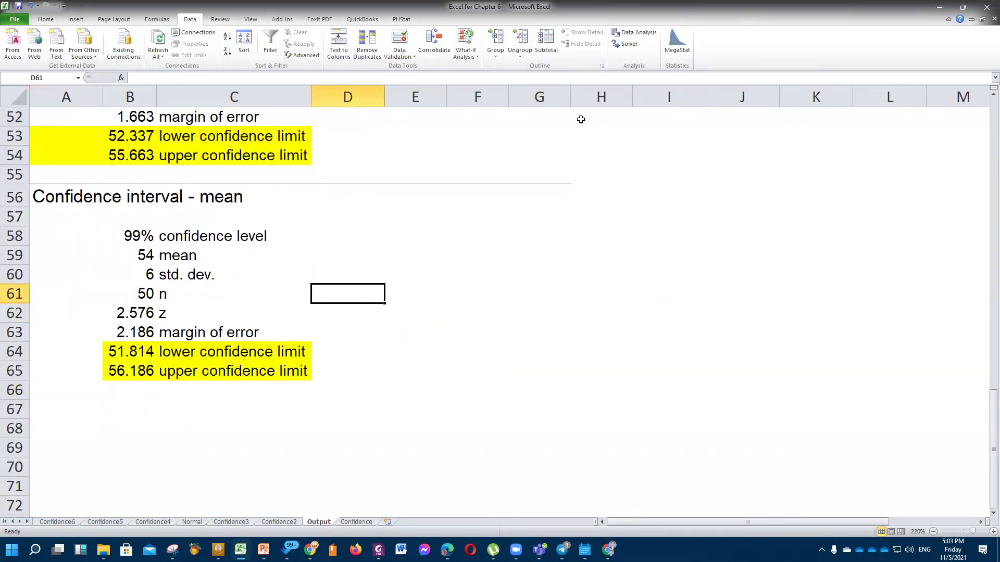
Step: Generate MegaStat's confidence interval for the mean at the 90% level with mean 54, standard deviation 6 and n 50
click(673, 51)
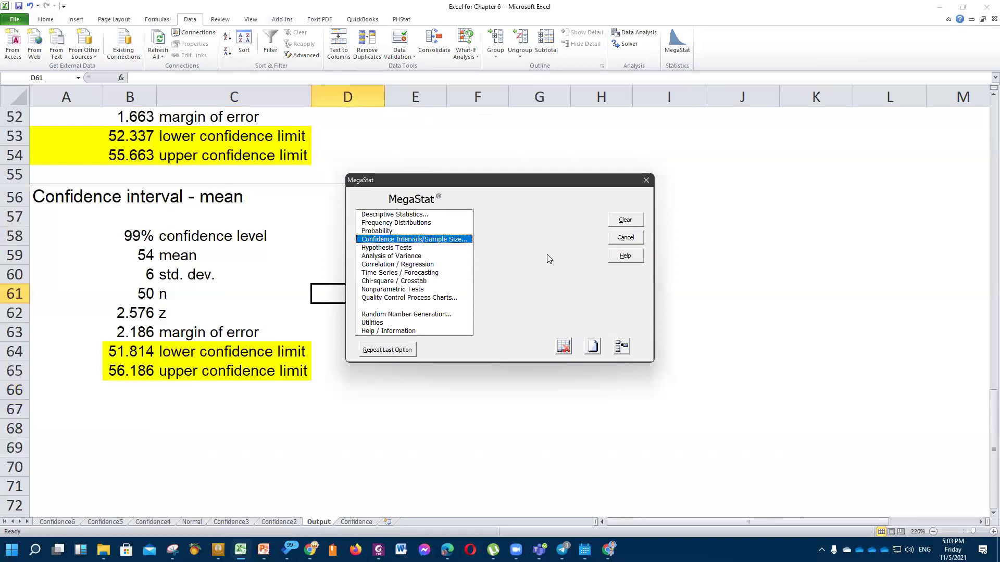
click(420, 241)
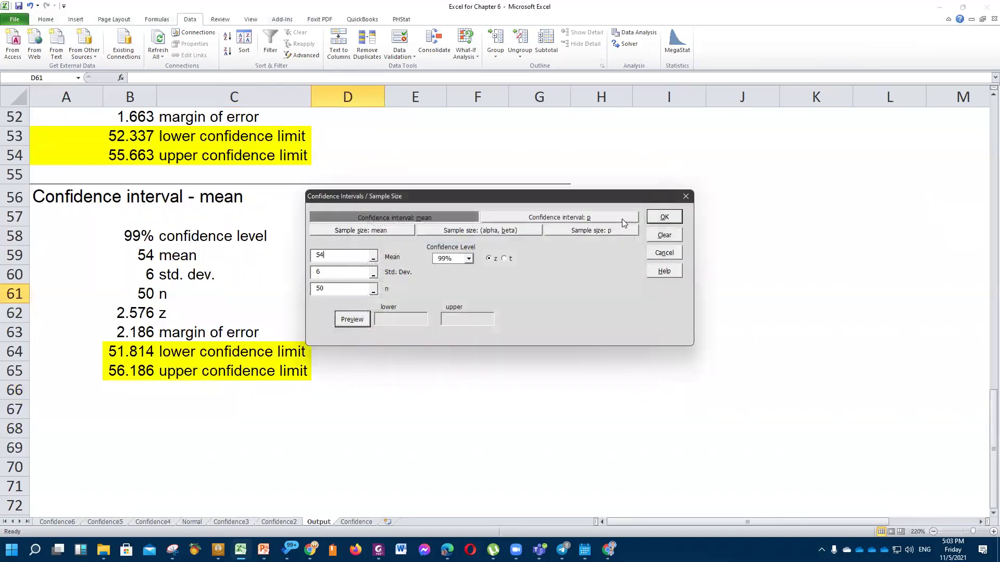
click(468, 259)
click(461, 288)
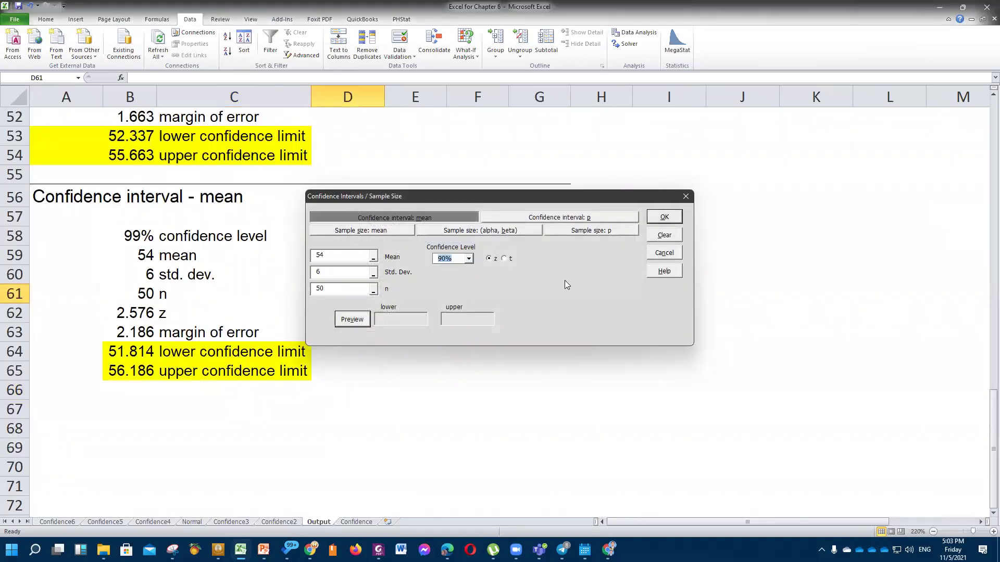
click(668, 217)
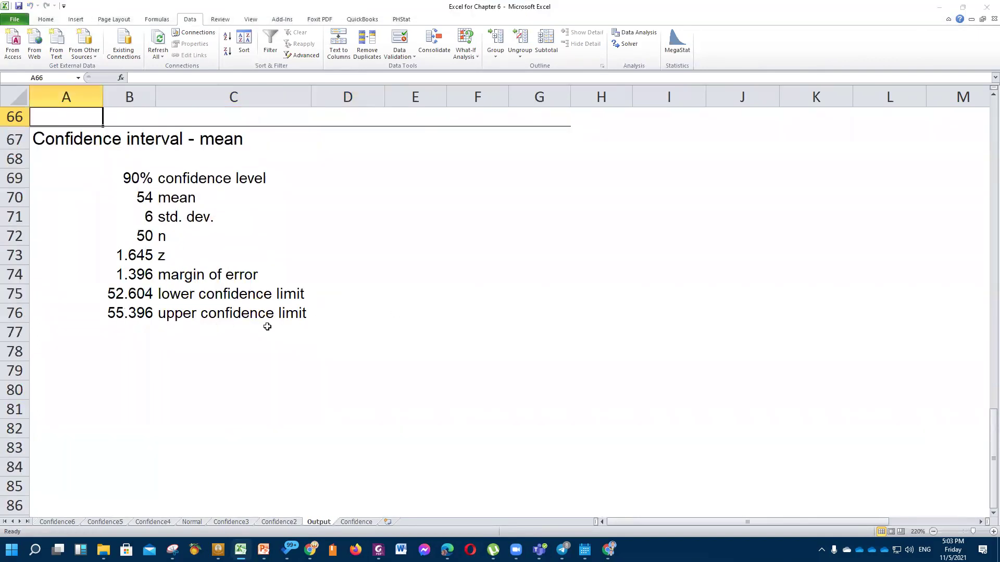
Step: Highlight the lower and upper confidence limits of the 90% interval, B75:C76 on the Output sheet, in yellow
click(335, 274)
scroll(335, 274, up, 2)
click(141, 414)
drag(140, 414, 242, 429)
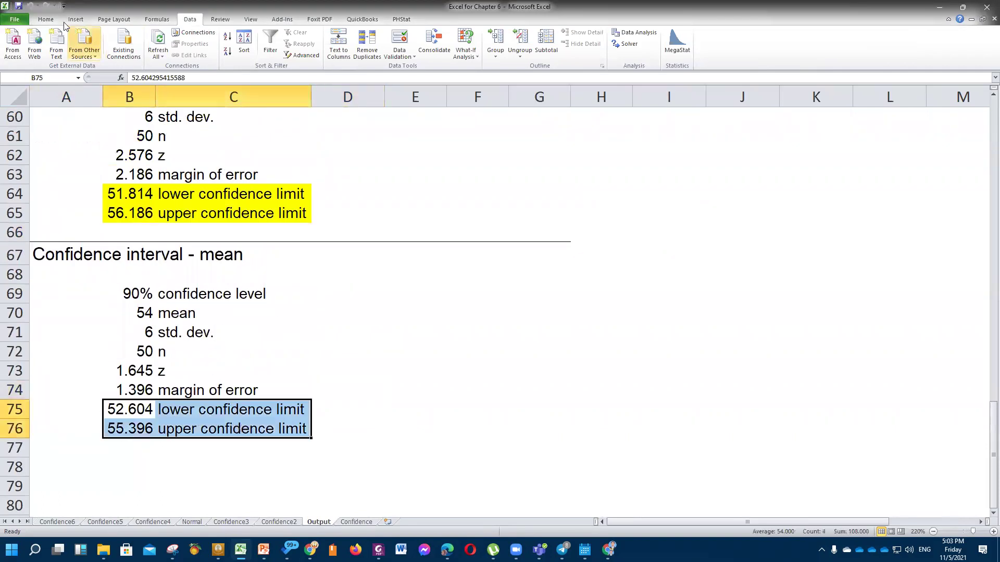
click(46, 20)
click(155, 52)
click(439, 331)
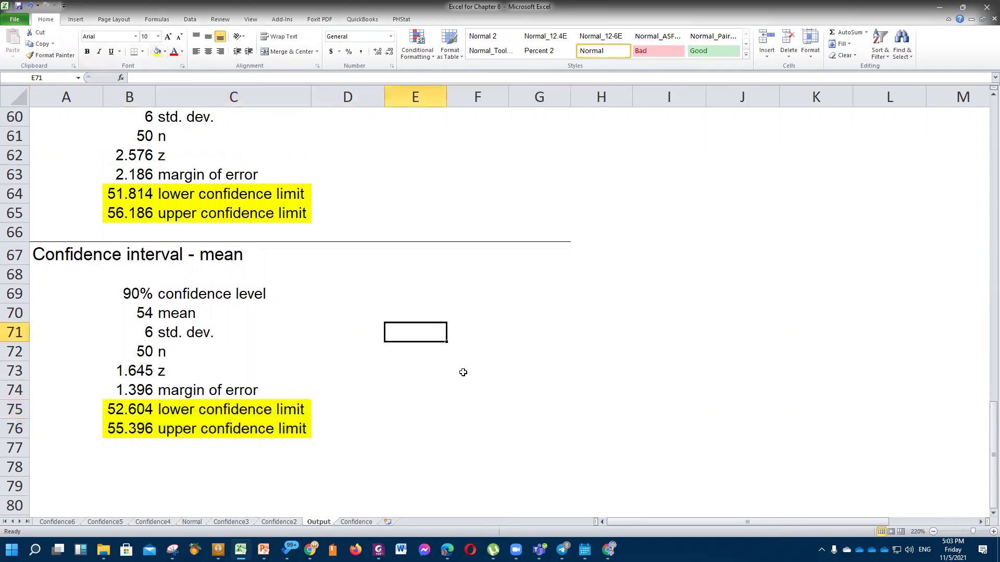
Step: Switch to the PowerPoint slides and review the urgent care 99% interval example, its PHStat solution and the Problems slide
key(alt+Tab)
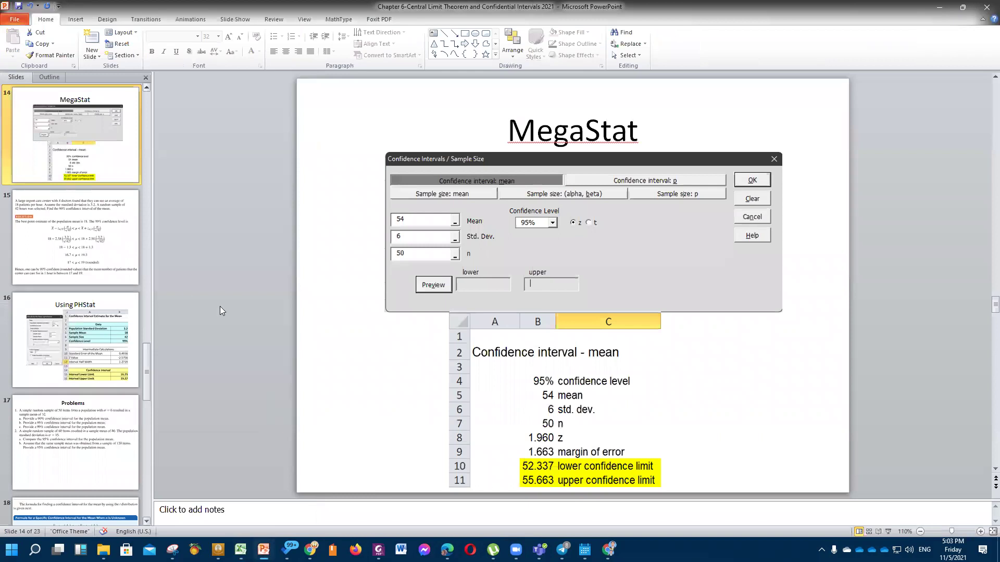
click(94, 268)
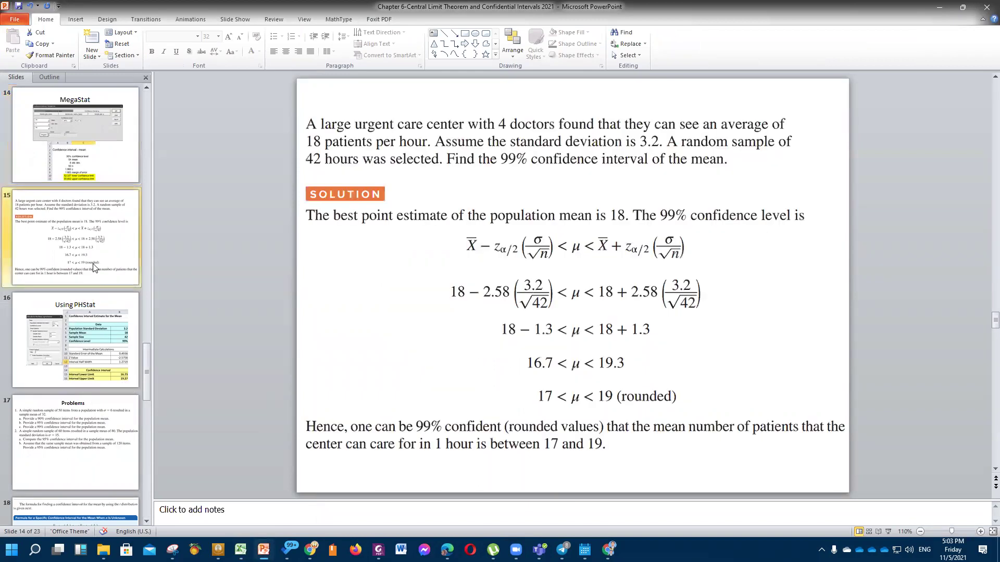
click(100, 336)
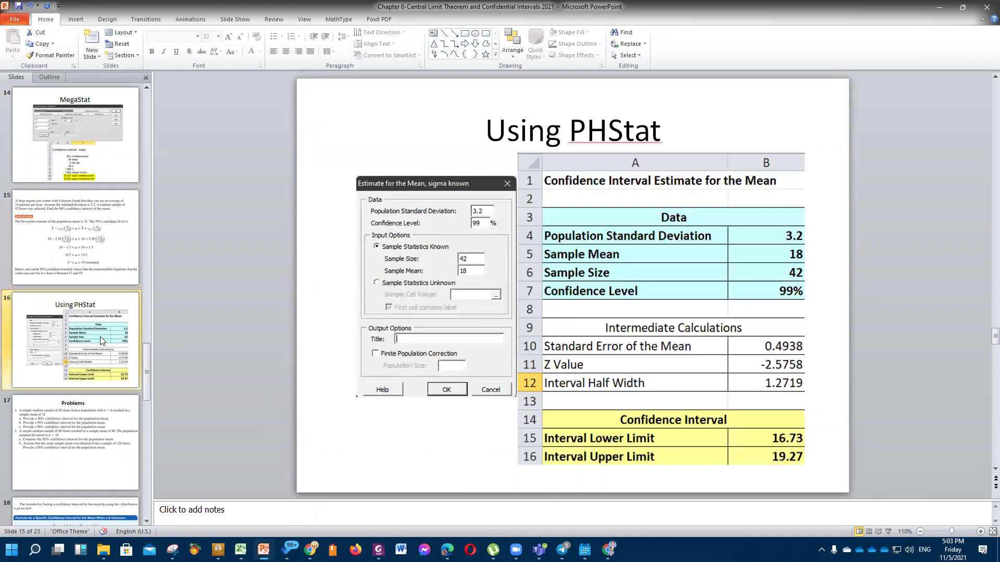
click(91, 263)
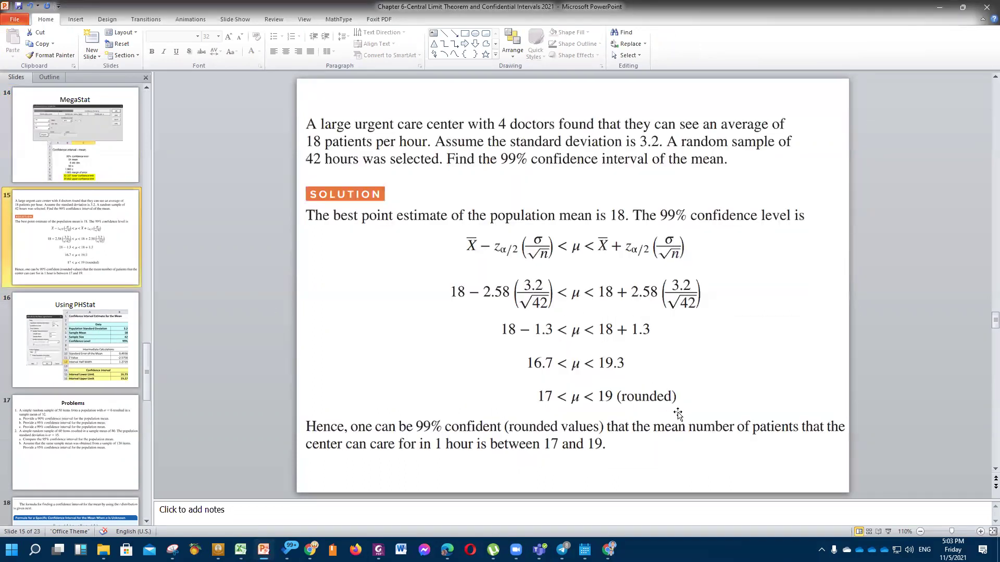
click(94, 331)
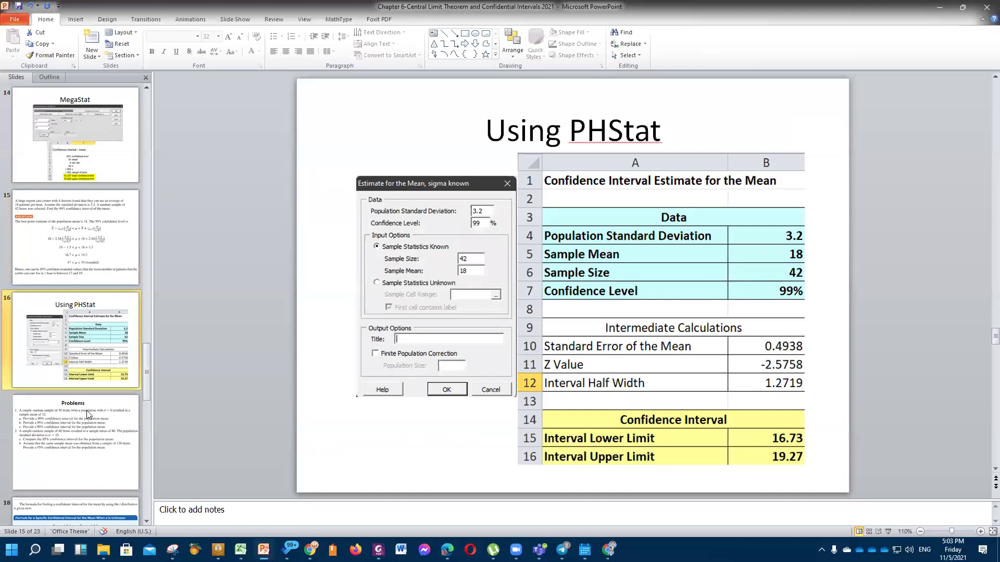
click(87, 412)
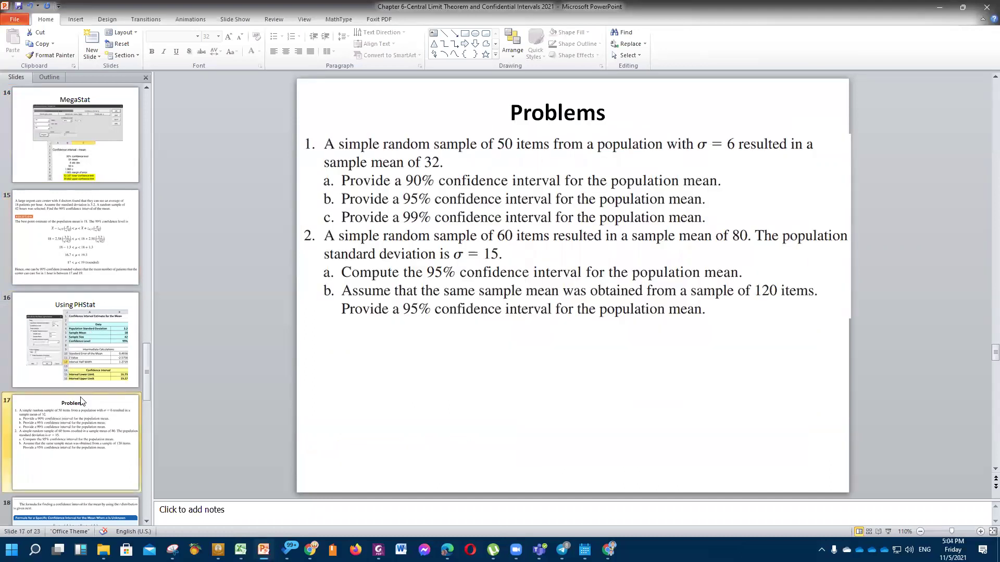
click(78, 360)
click(69, 411)
click(78, 354)
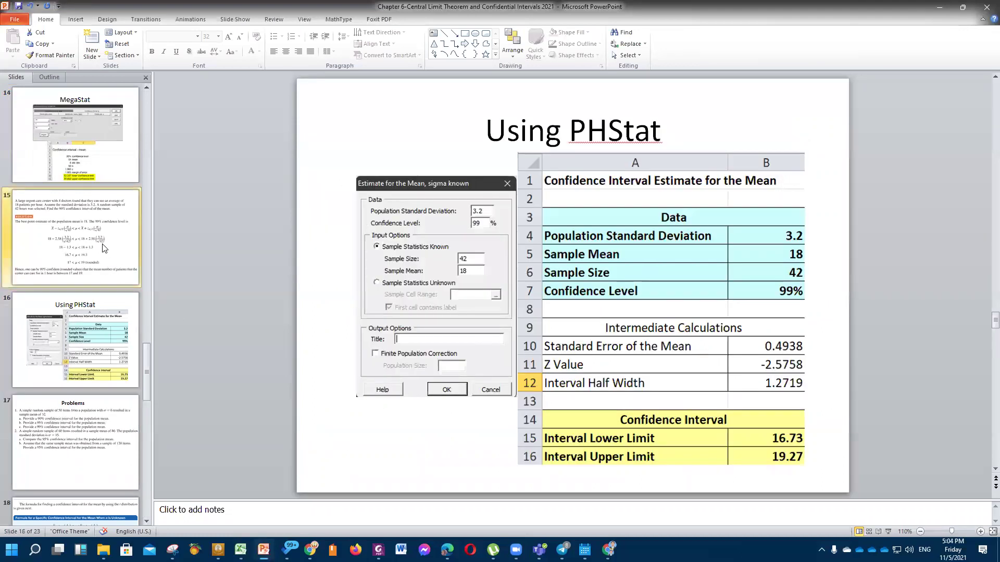